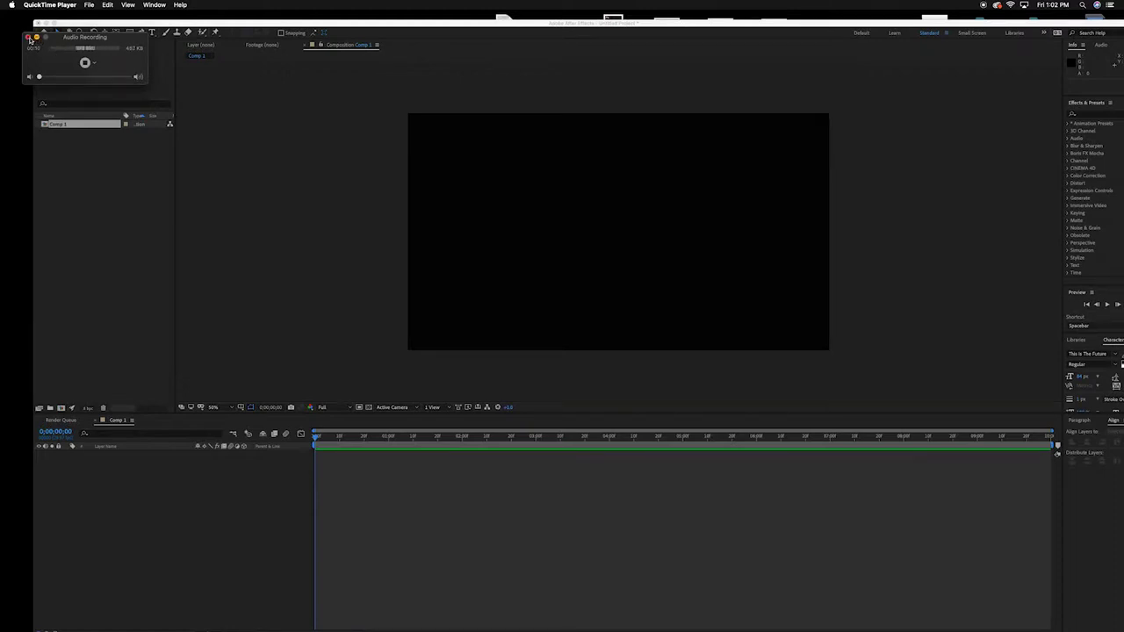
# Step: Delete the old Comp 1 and create a new 1920×1080, 29.97 fps Comp 1 lasting 5 seconds
pyautogui.moveTo(85, 38); pyautogui.dragTo(858, 33)
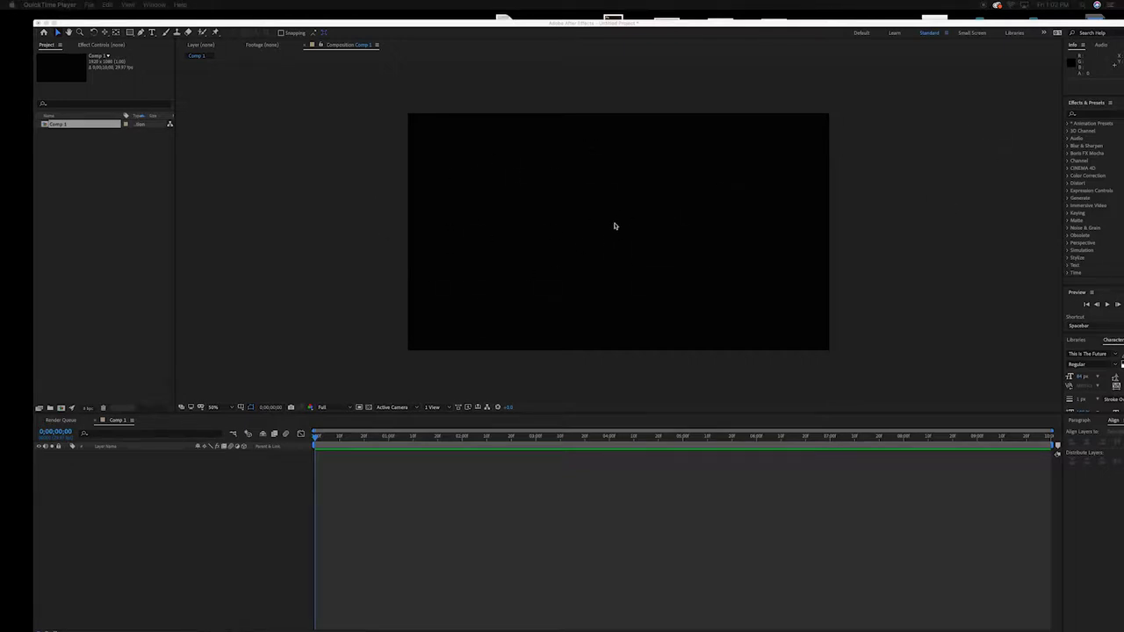
pyautogui.click(54, 124)
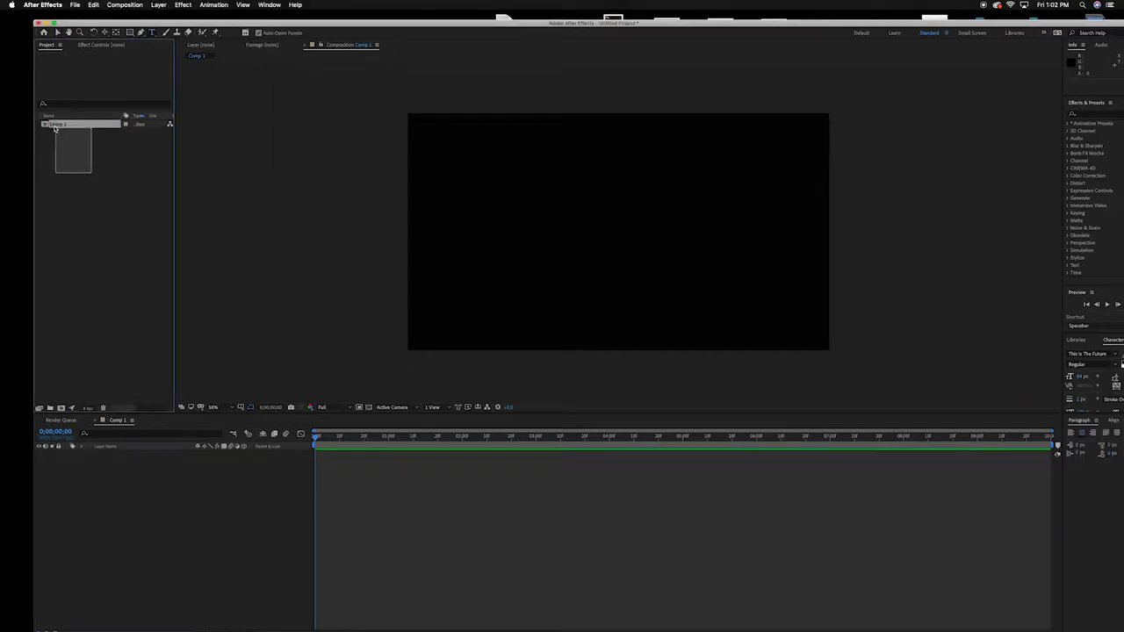
pyautogui.press('Delete')
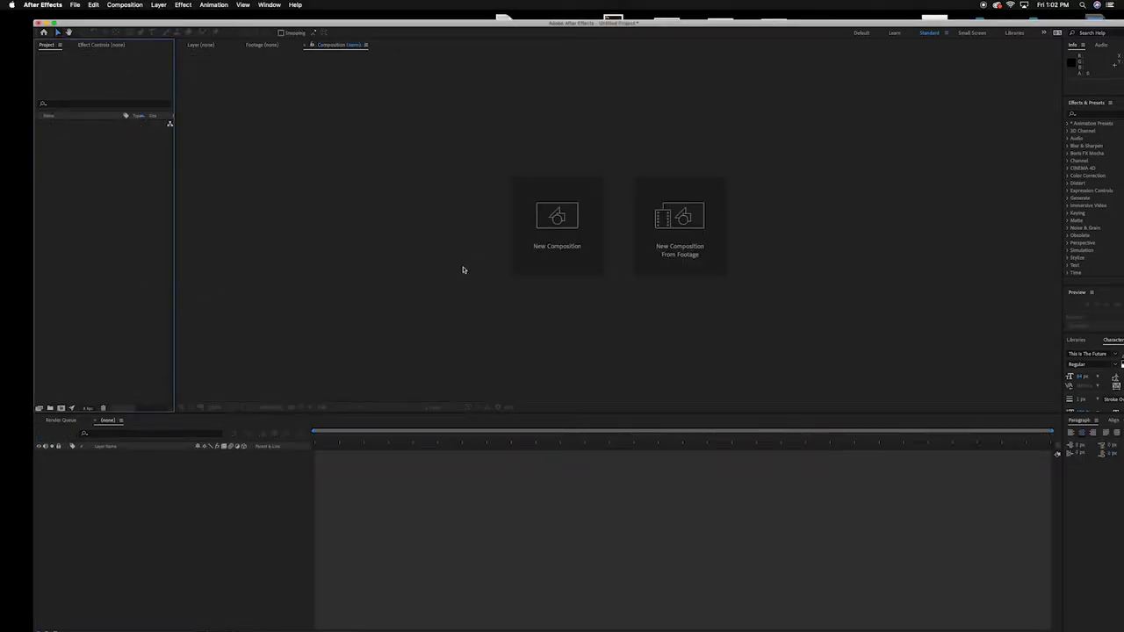
pyautogui.click(554, 235)
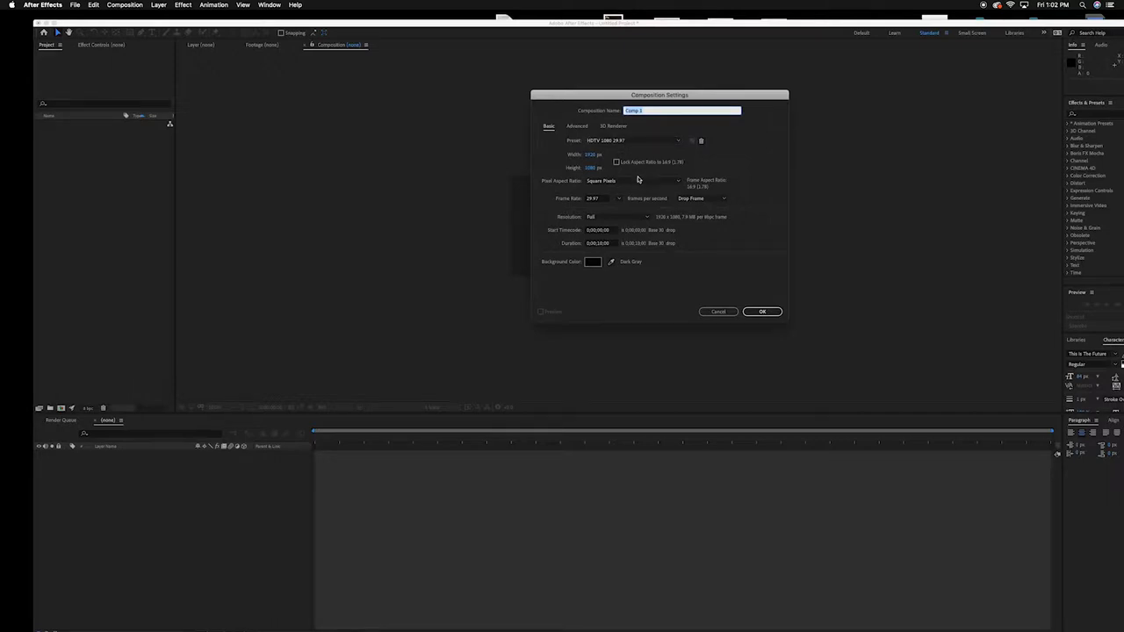
pyautogui.click(602, 244)
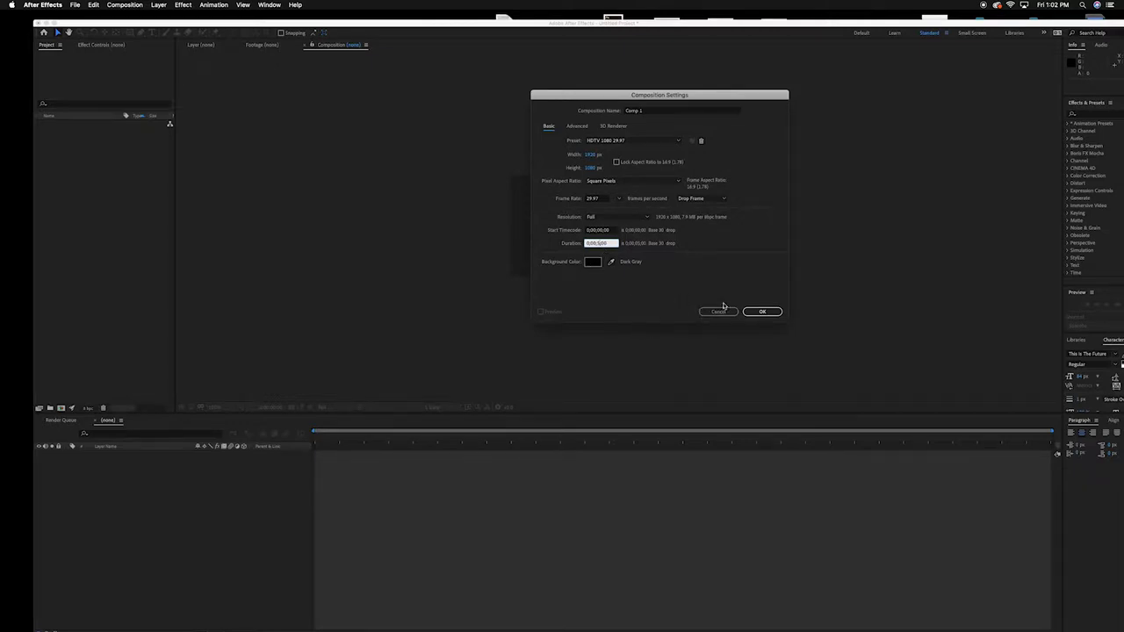
pyautogui.click(762, 312)
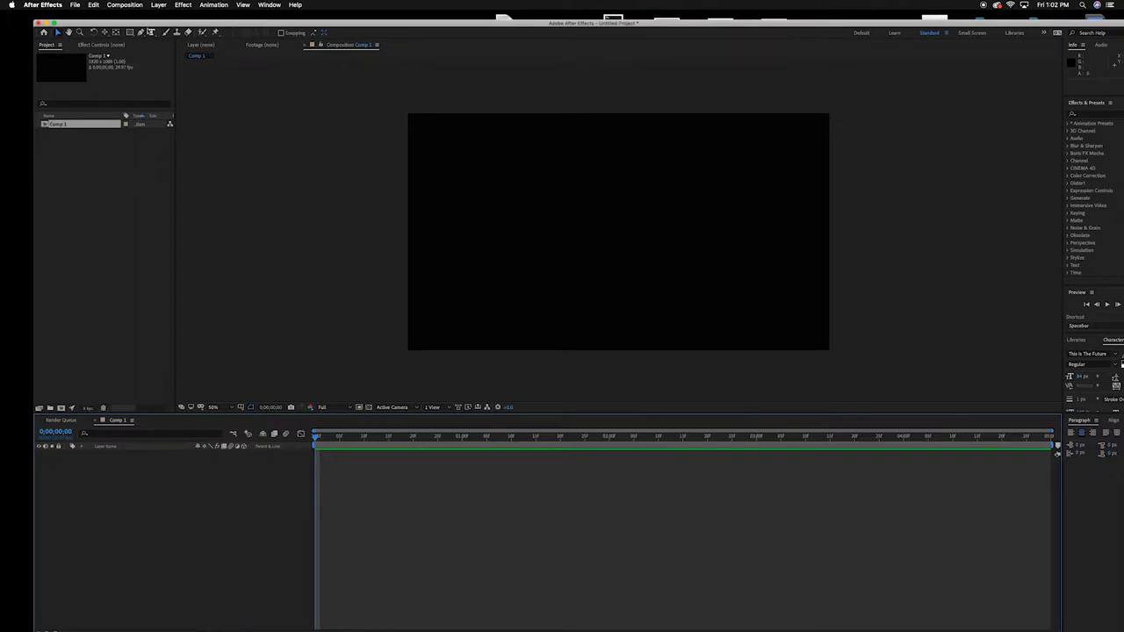
# Step: Add a text layer reading REVEAL, correcting the mistyped letters
pyautogui.click(151, 32)
pyautogui.click(459, 167)
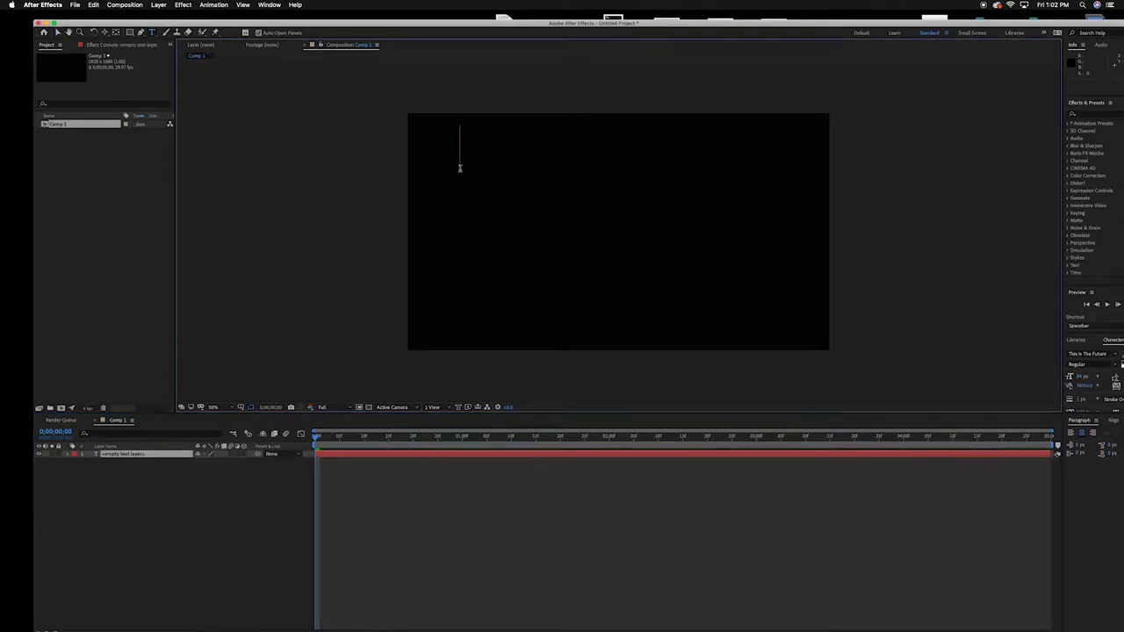
pyautogui.write('Reva')
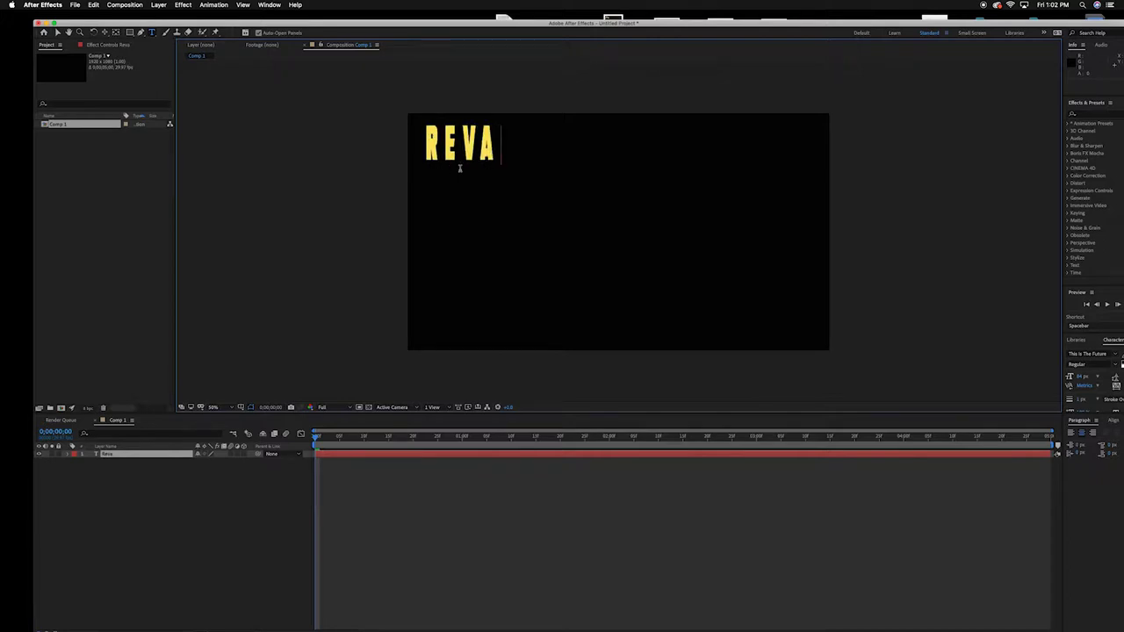
pyautogui.press('BackSpace')
pyautogui.press('BackSpace')
pyautogui.write('veal')
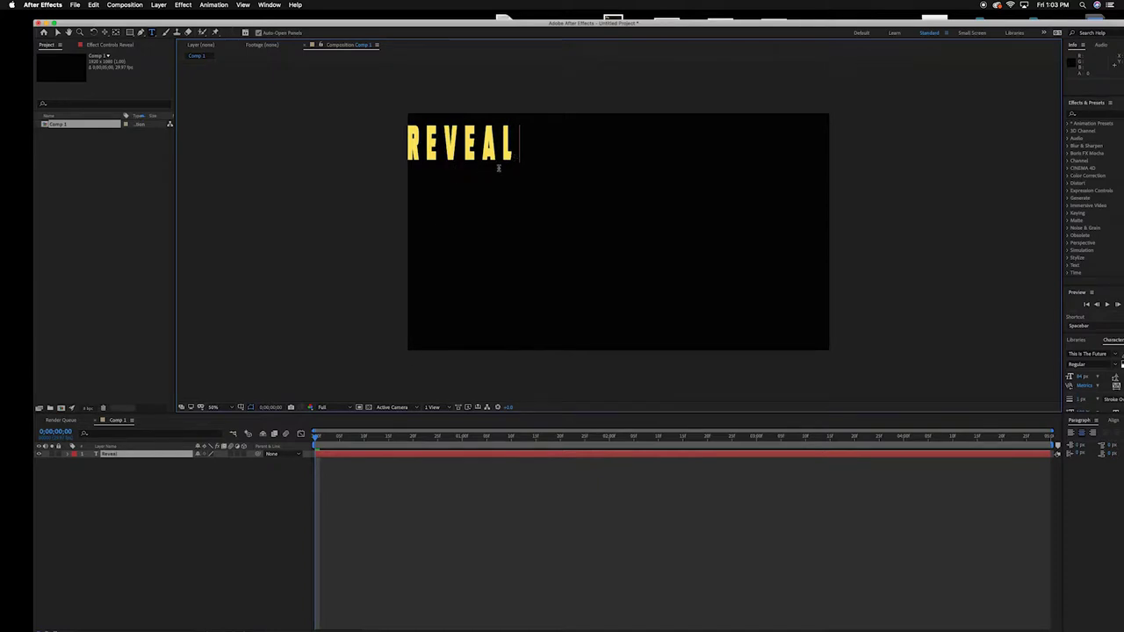
pyautogui.click(161, 459)
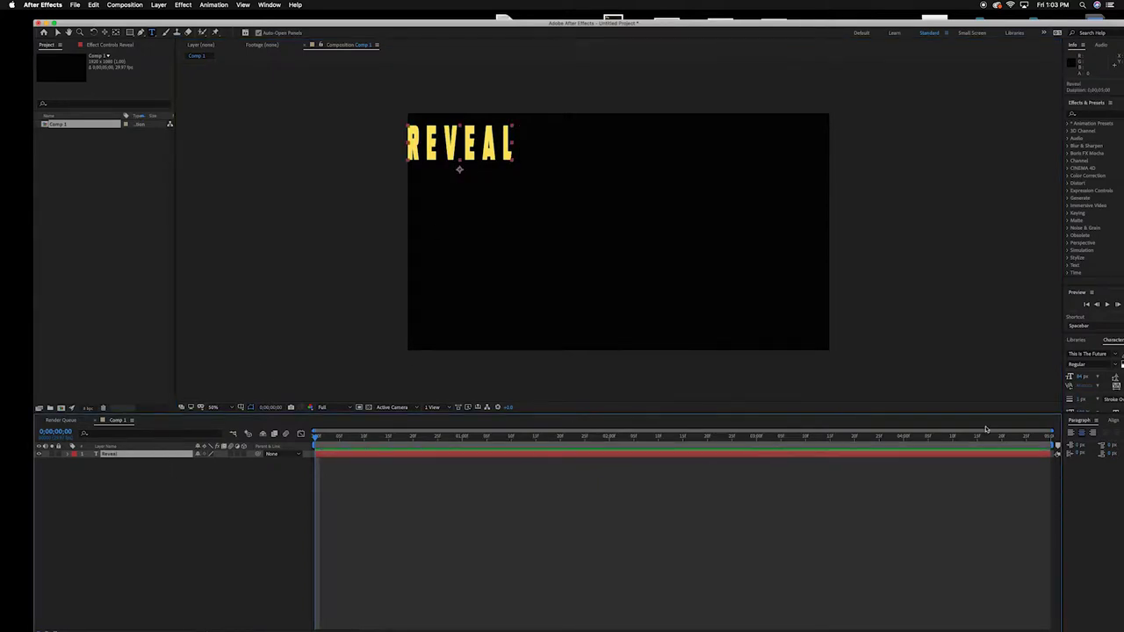
# Step: Centre the REVEAL text horizontally and vertically in the composition
pyautogui.doubleClick(972, 24)
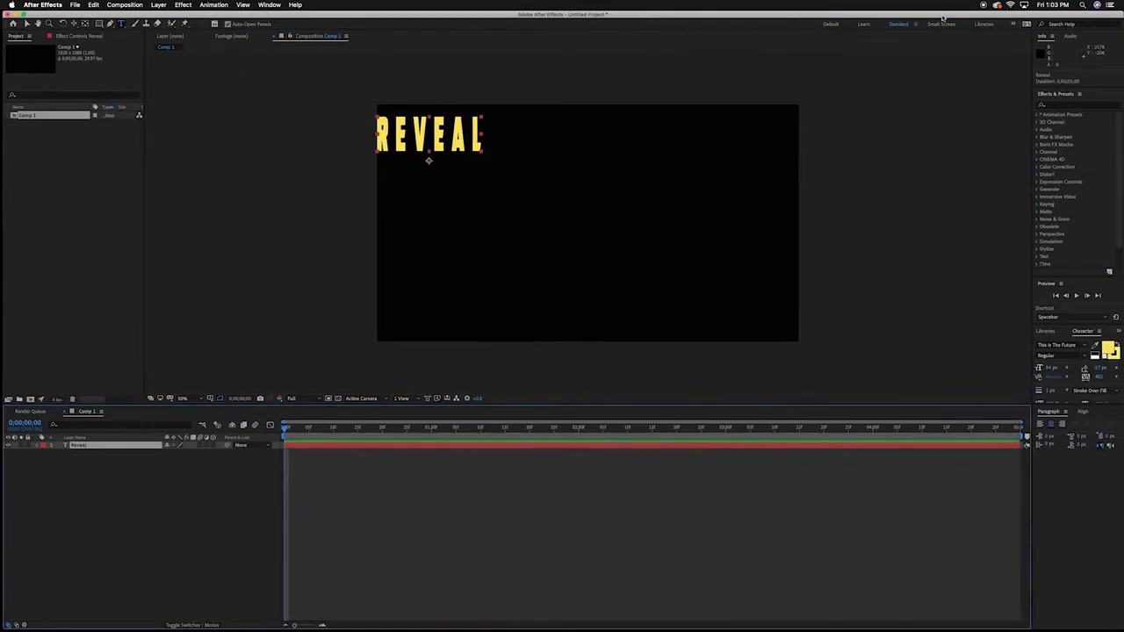
pyautogui.click(1082, 413)
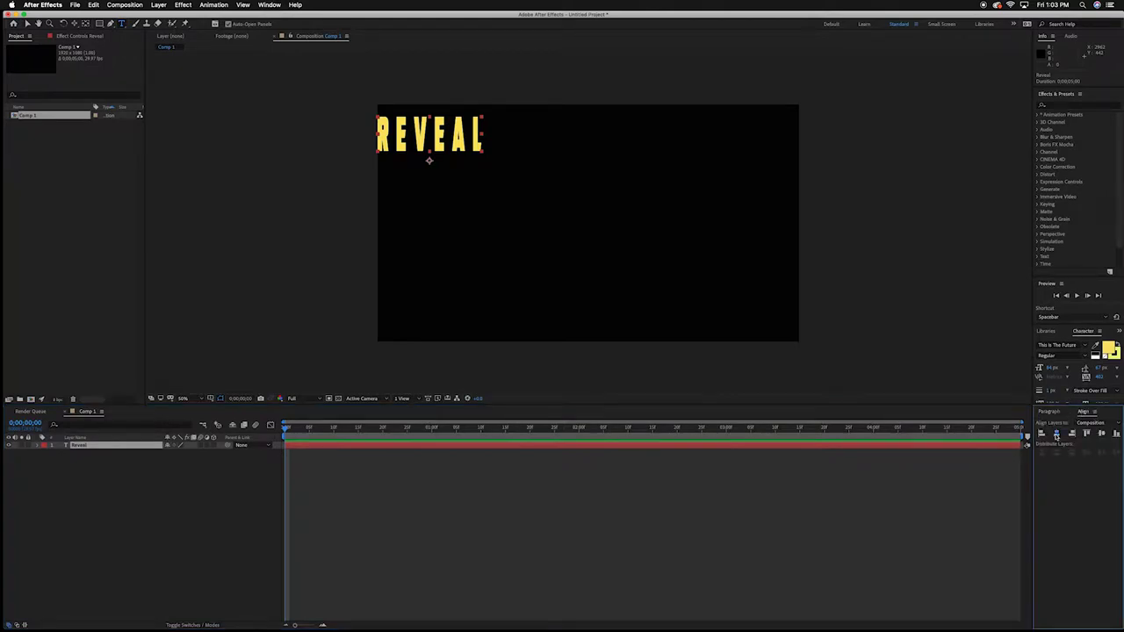
pyautogui.click(1056, 437)
pyautogui.click(1101, 435)
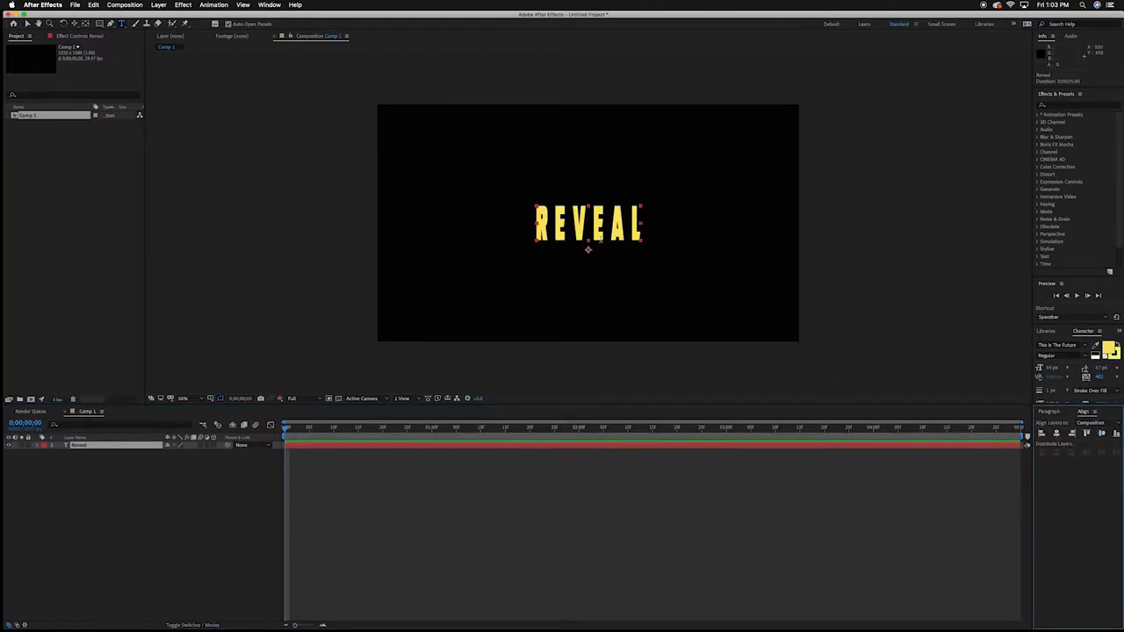
pyautogui.click(102, 26)
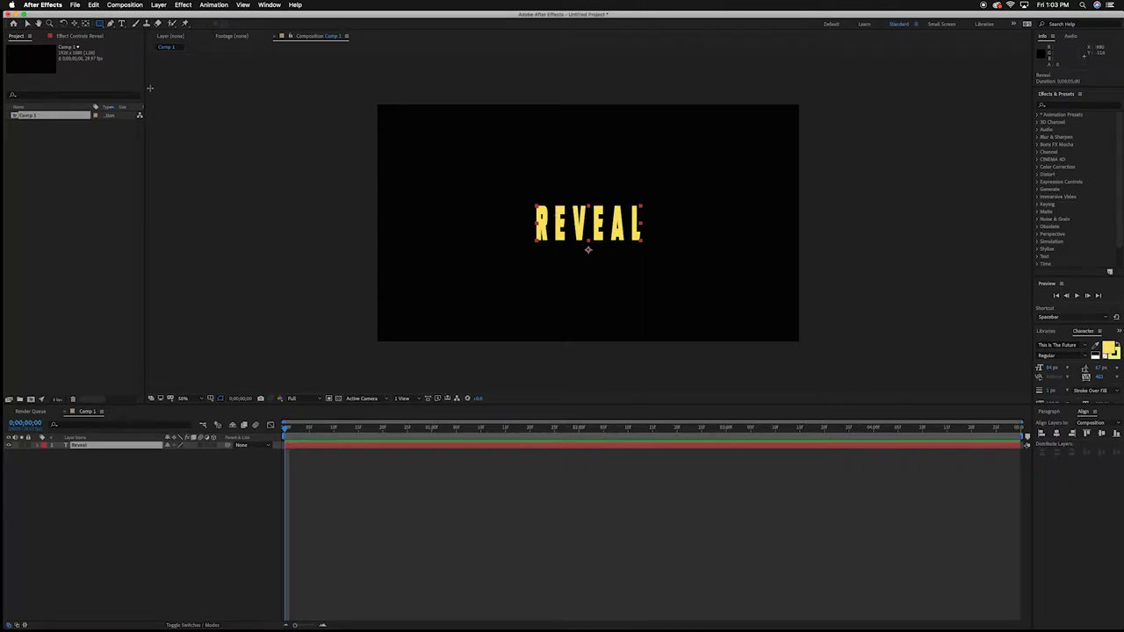
# Step: Draw a thin white vertical bar left of REVEAL, nudge it down, and reveal its Position property
pyautogui.click(151, 511)
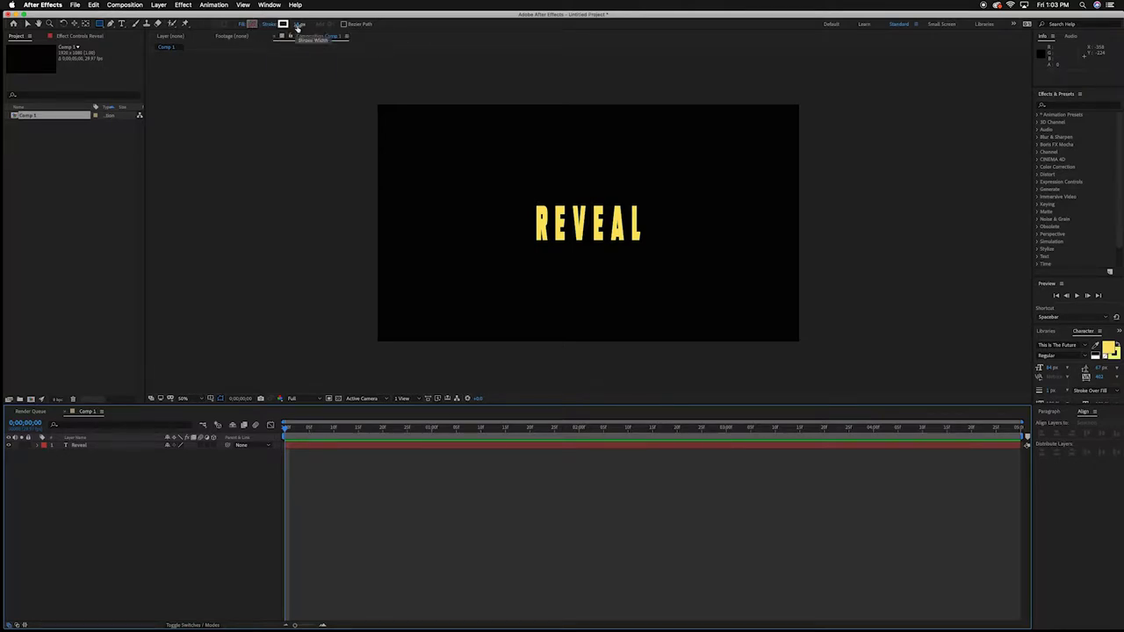
pyautogui.moveTo(508, 197)
pyautogui.mouseDown()
pyautogui.moveTo(520, 249)
pyautogui.moveTo(508, 234)
pyautogui.mouseUp()
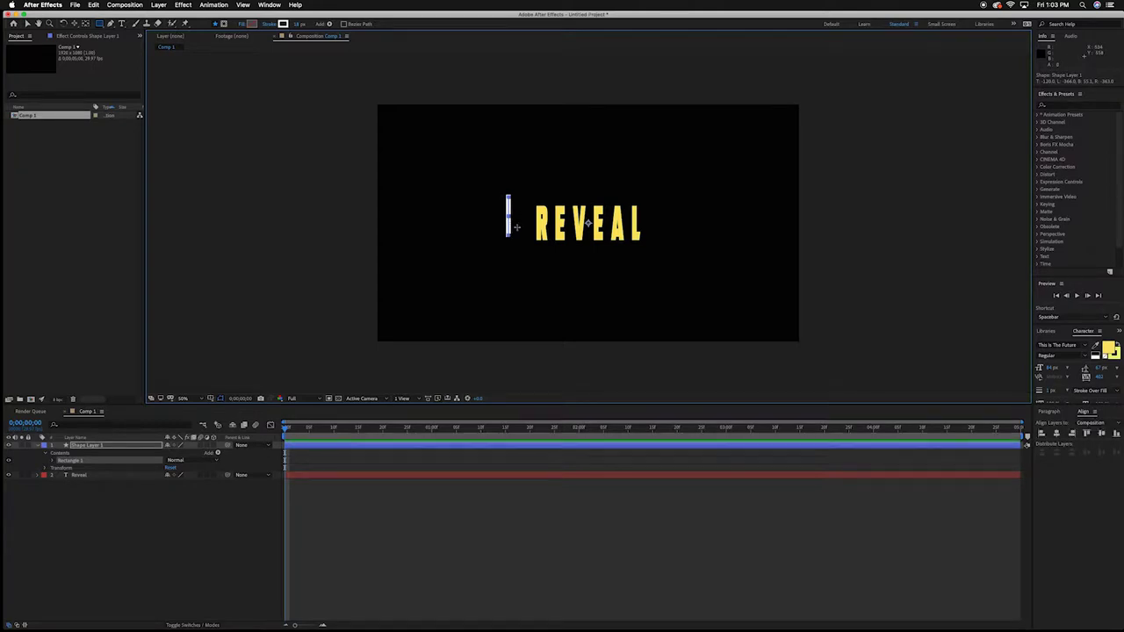
pyautogui.press('v')
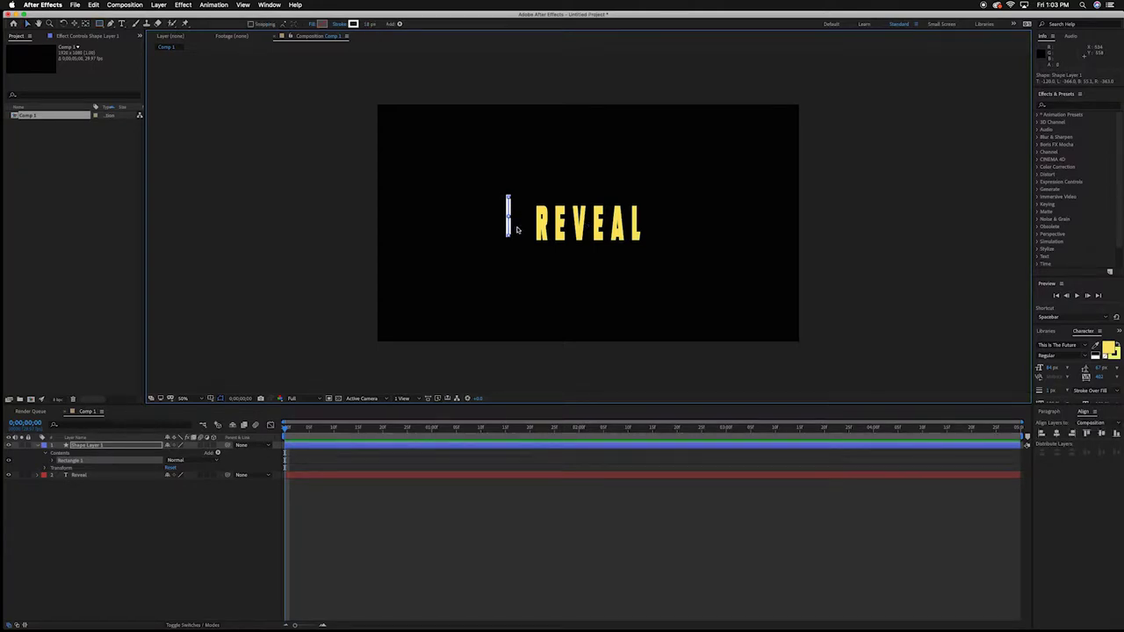
pyautogui.hotkey('shift', 'Down')
pyautogui.hotkey('shift', 'Down')
pyautogui.hotkey('shift', 'Down')
pyautogui.hotkey('shift', 'Down')
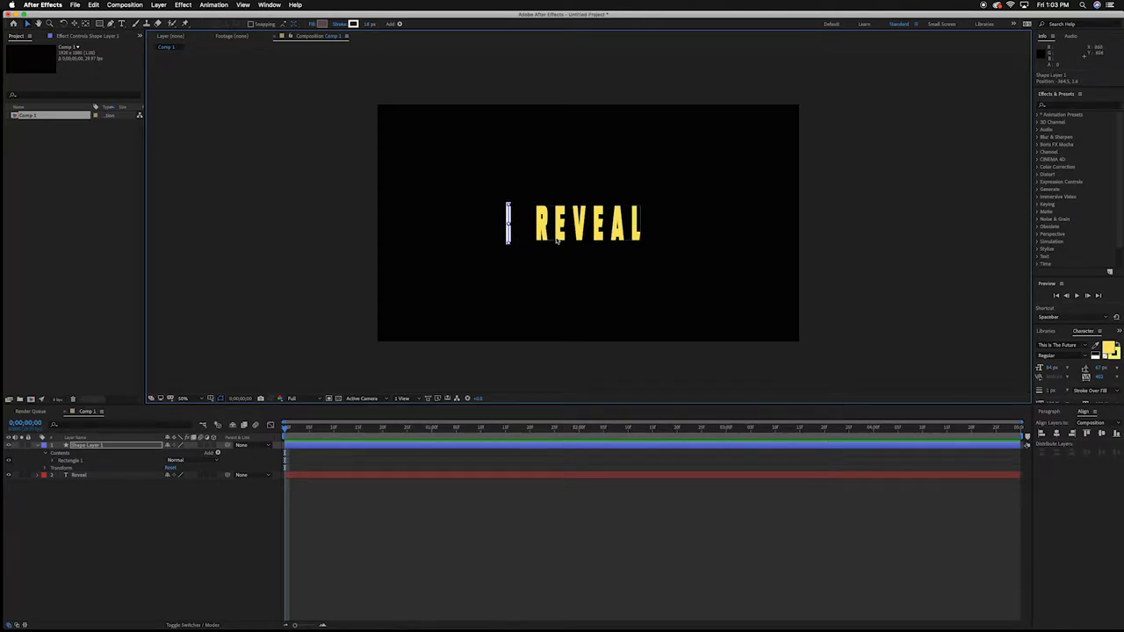
pyautogui.press('.')
pyautogui.press('.')
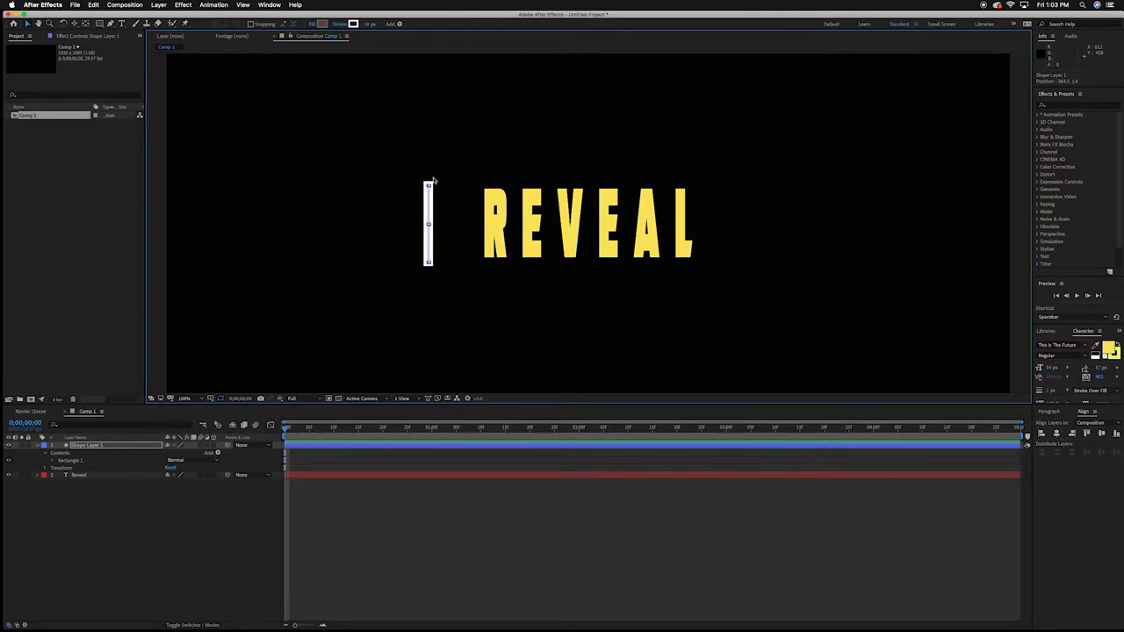
pyautogui.press(',')
pyautogui.press(',')
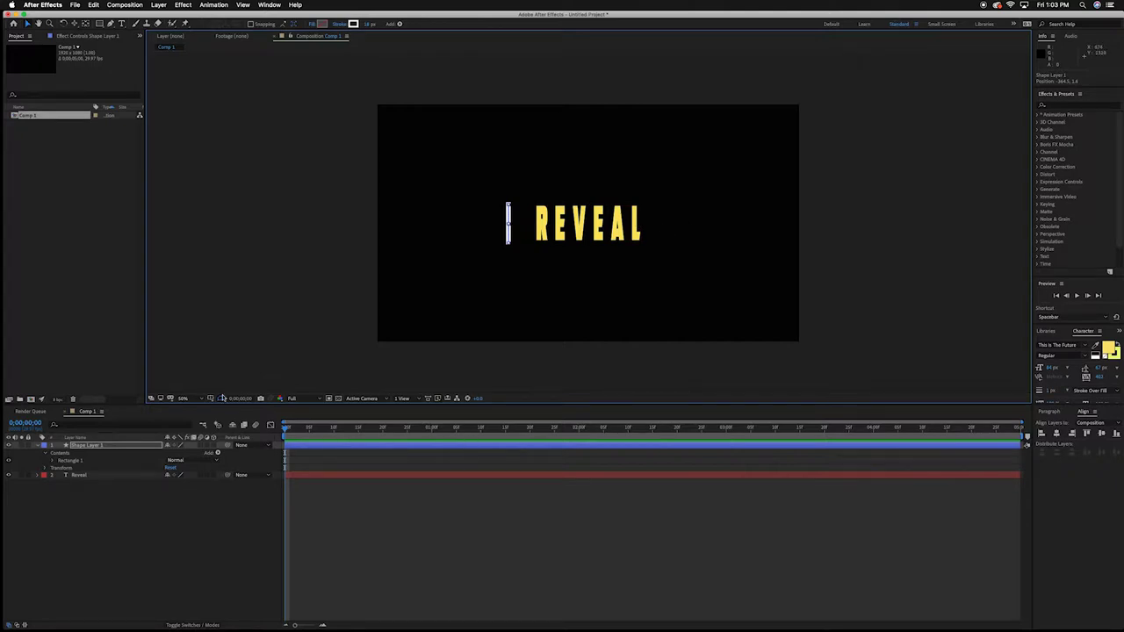
pyautogui.hotkey('alt', 'shift', 'p')
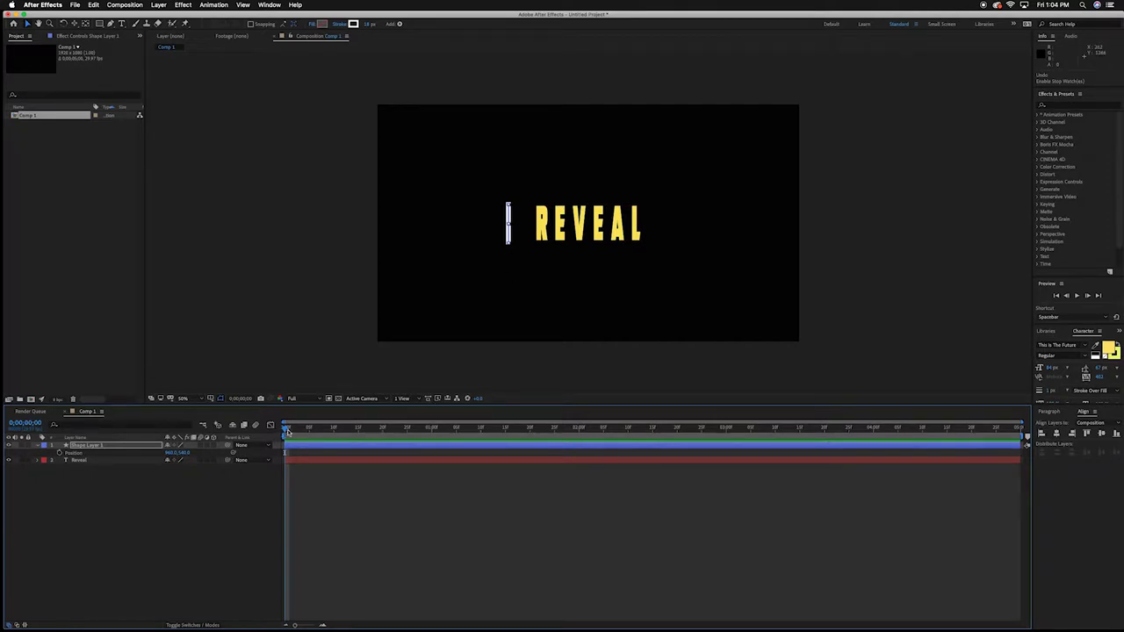
# Step: Keyframe the bar's Position at 1 second, then place it just past REVEAL at 3 seconds
pyautogui.moveTo(286, 430); pyautogui.dragTo(432, 437)
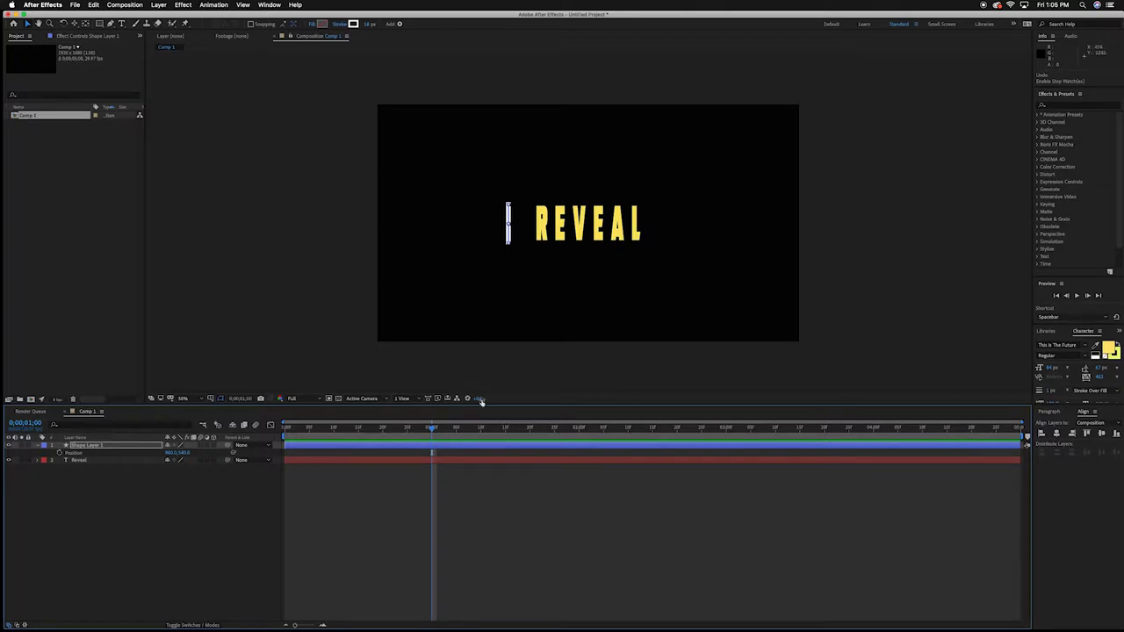
pyautogui.click(62, 453)
pyautogui.moveTo(432, 431); pyautogui.dragTo(728, 457)
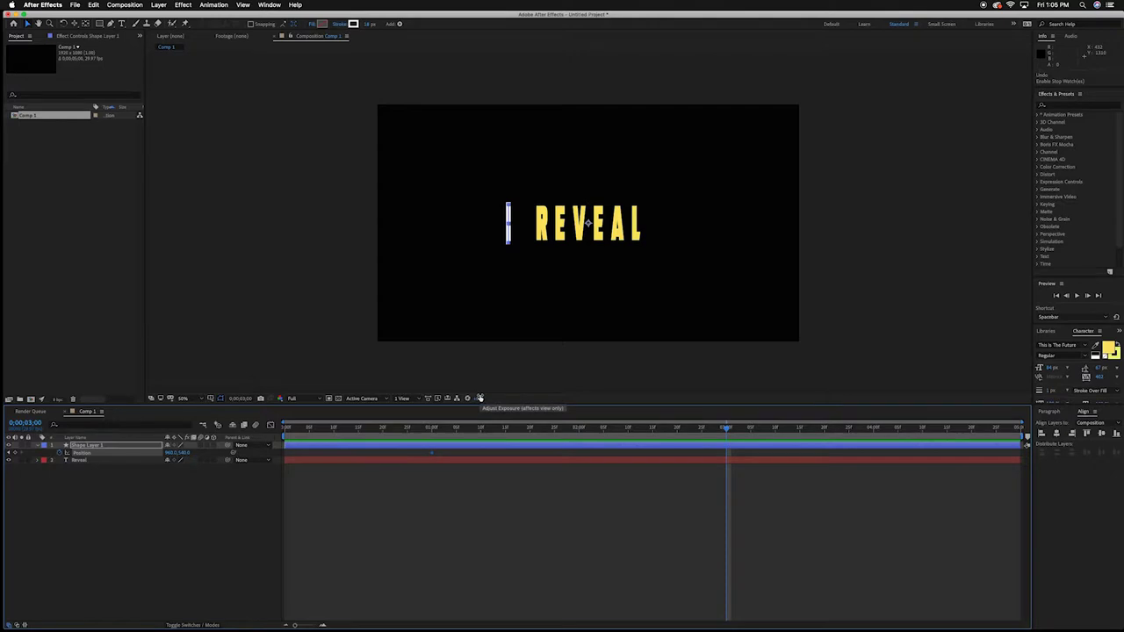
pyautogui.hotkey('shift', 'Right')
pyautogui.hotkey('shift', 'Right')
pyautogui.hotkey('shift', 'Right')
pyautogui.hotkey('shift', 'Right')
pyautogui.hotkey('shift', 'Right')
pyautogui.hotkey('shift', 'Right')
pyautogui.hotkey('shift', 'Right')
pyautogui.hotkey('shift', 'Right')
pyautogui.hotkey('shift', 'Right')
pyautogui.hotkey('shift', 'Right')
pyautogui.hotkey('shift', 'Right')
pyautogui.hotkey('shift', 'Right')
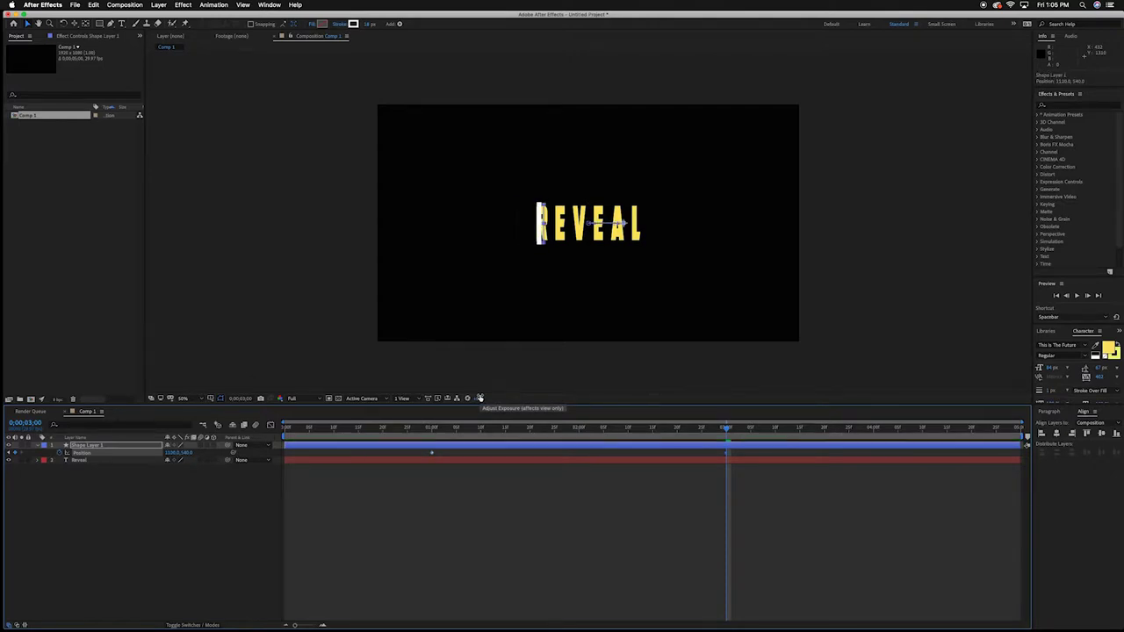
pyautogui.hotkey('shift', 'Right')
pyautogui.hotkey('shift', 'Right')
pyautogui.hotkey('shift', 'Right')
pyautogui.hotkey('shift', 'Right')
pyautogui.hotkey('shift', 'Right')
pyautogui.hotkey('shift', 'Right')
pyautogui.hotkey('shift', 'Right')
pyautogui.hotkey('shift', 'Right')
pyautogui.hotkey('shift', 'Right')
pyautogui.hotkey('shift', 'Right')
pyautogui.hotkey('shift', 'Right')
pyautogui.hotkey('shift', 'Right')
pyautogui.hotkey('shift', 'Right')
pyautogui.hotkey('shift', 'Right')
pyautogui.hotkey('shift', 'Right')
pyautogui.hotkey('shift', 'Right')
pyautogui.hotkey('shift', 'Right')
pyautogui.hotkey('shift', 'Right')
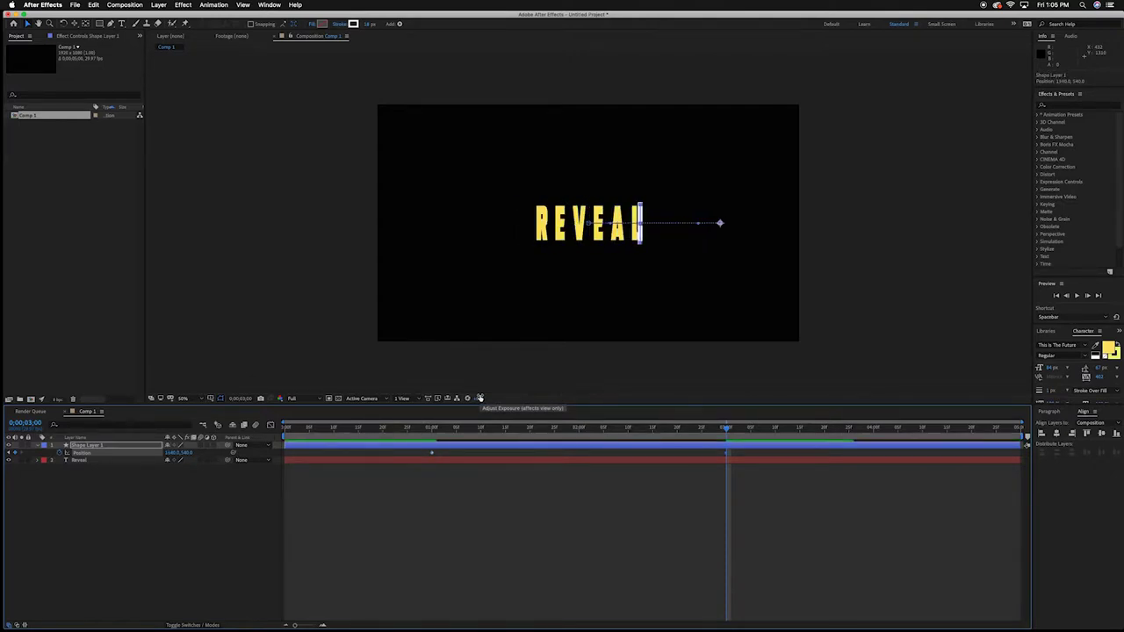
pyautogui.hotkey('shift', 'Right')
pyautogui.hotkey('shift', 'Right')
pyautogui.hotkey('shift', 'Right')
pyautogui.hotkey('shift', 'Right')
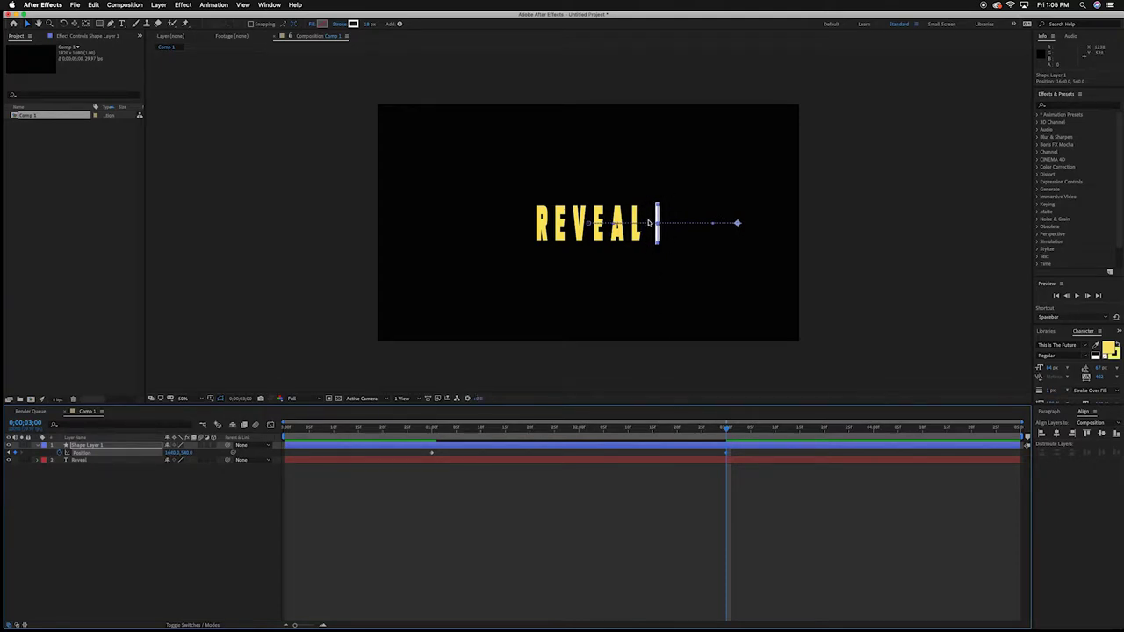
pyautogui.moveTo(648, 221); pyautogui.dragTo(650, 221)
pyautogui.moveTo(732, 434); pyautogui.dragTo(384, 428)
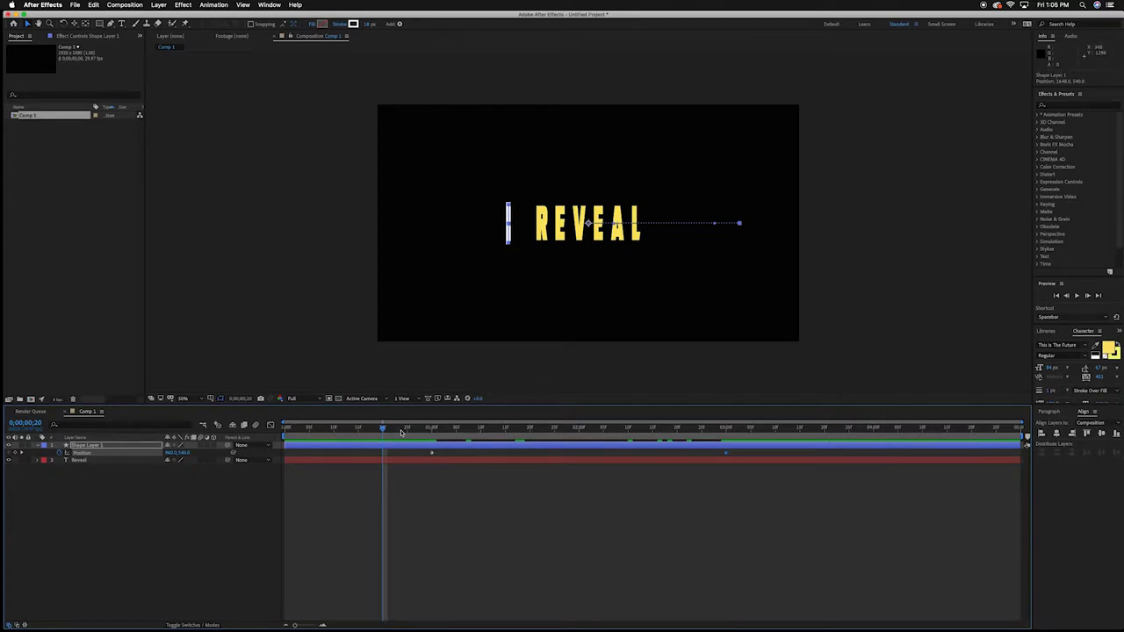
# Step: Nudge the bar's 1-second starting position slightly right and preview its sweep across REVEAL
pyautogui.moveTo(382, 430); pyautogui.dragTo(354, 429)
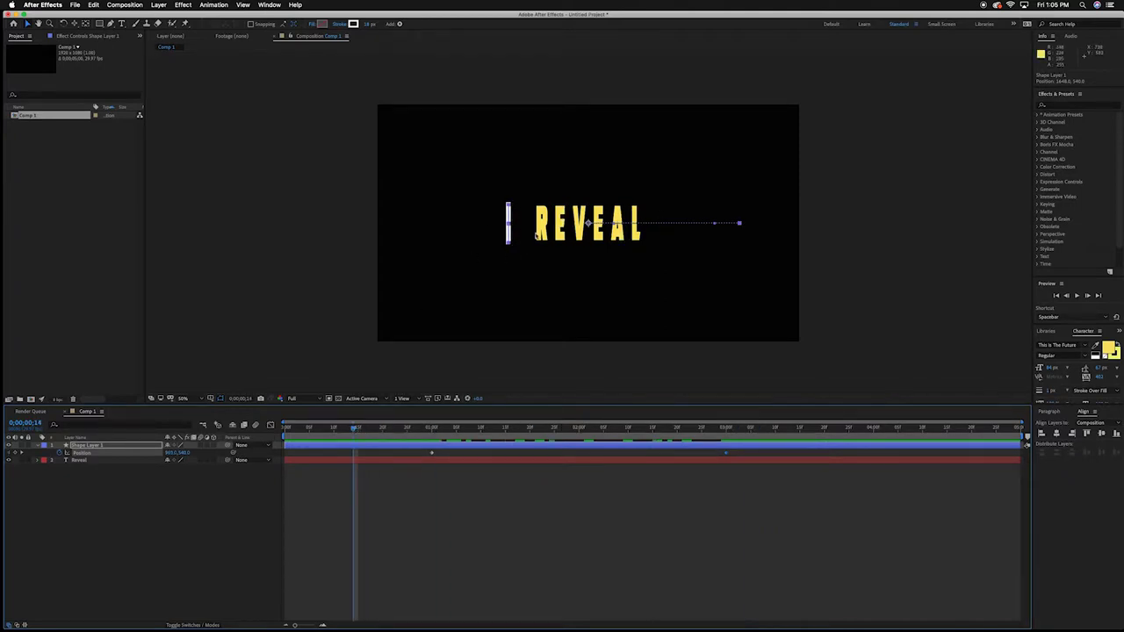
pyautogui.click(22, 453)
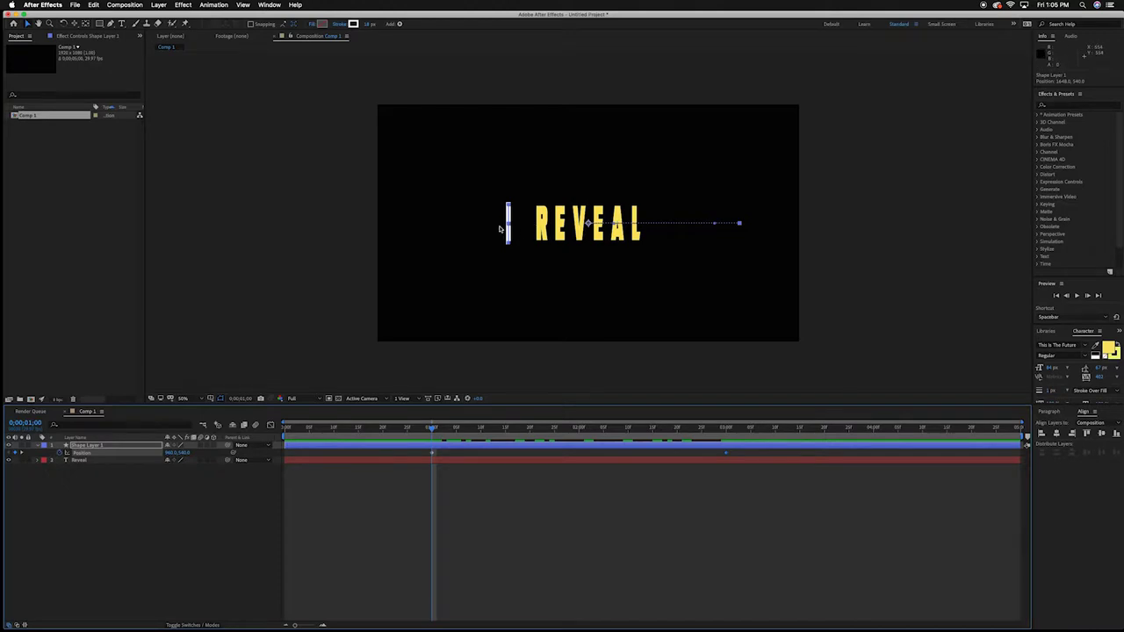
pyautogui.press('Right')
pyautogui.press('Right')
pyautogui.press('Right')
pyautogui.press('Right')
pyautogui.press('Right')
pyautogui.press('Right')
pyautogui.press('Right')
pyautogui.press('Right')
pyautogui.press('Right')
pyautogui.press('Right')
pyautogui.press('Right')
pyautogui.press('Right')
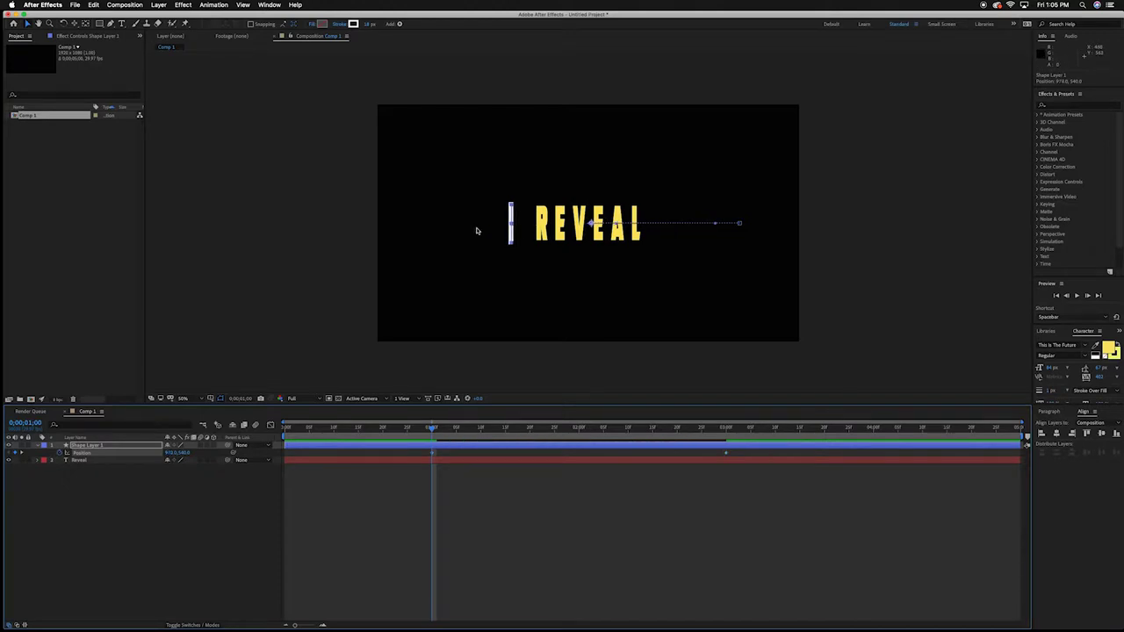
pyautogui.press('Right')
pyautogui.press('Right')
pyautogui.press('Right')
pyautogui.press('Right')
pyautogui.press('Right')
pyautogui.press('Right')
pyautogui.press('Right')
pyautogui.press('Right')
pyautogui.press('Right')
pyautogui.press('Right')
pyautogui.moveTo(431, 427)
pyautogui.mouseDown()
pyautogui.moveTo(399, 430)
pyautogui.moveTo(432, 429)
pyautogui.mouseUp()
pyautogui.press('space')
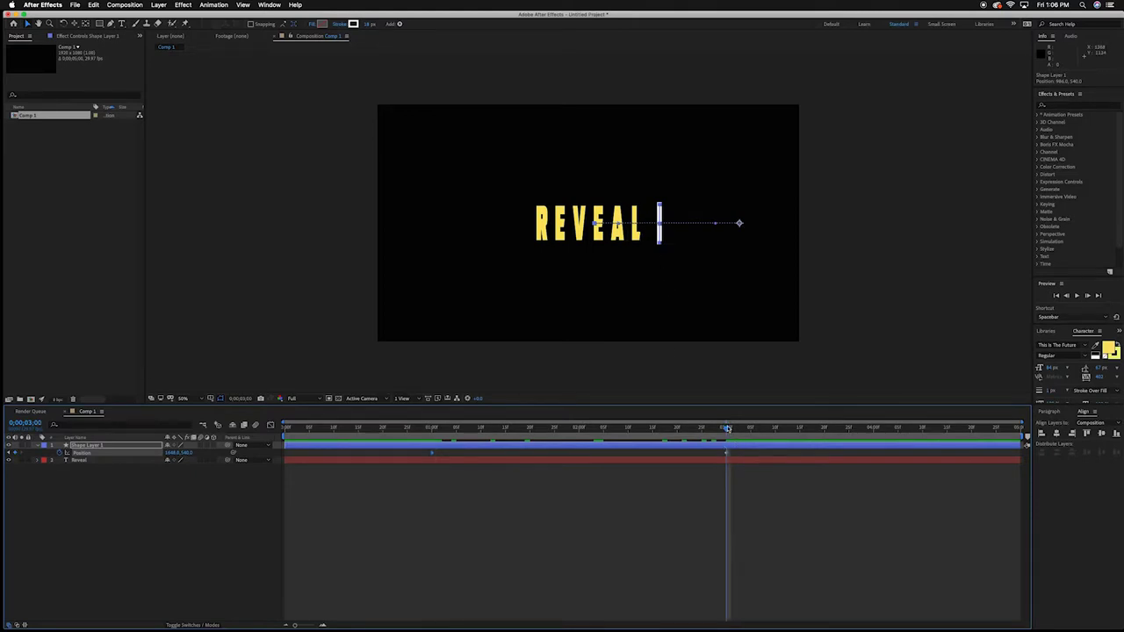
pyautogui.moveTo(727, 427); pyautogui.dragTo(282, 422)
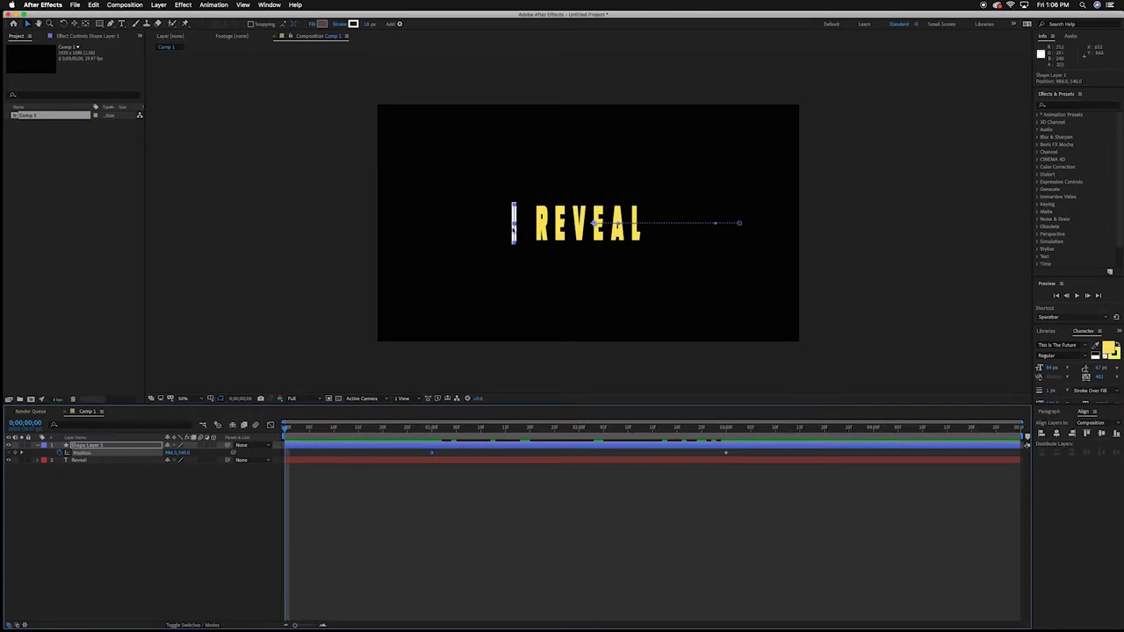
pyautogui.click(183, 484)
# Step: Draw a rectangular Mask 1 over REVEAL on the text layer and set its mode to Subtract
pyautogui.click(141, 462)
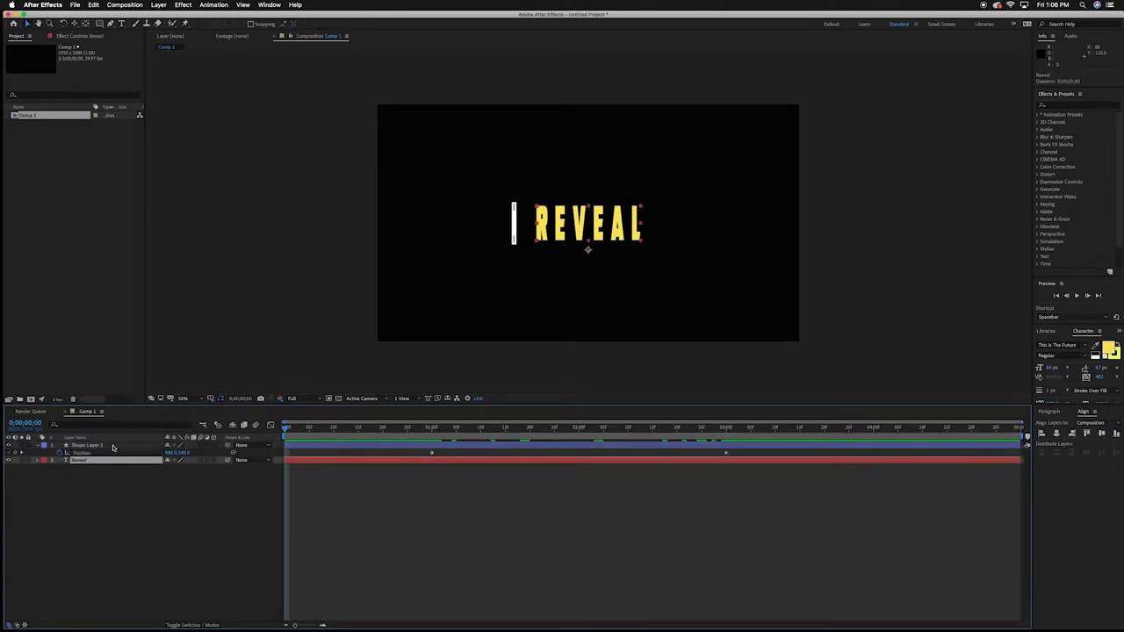
pyautogui.click(101, 24)
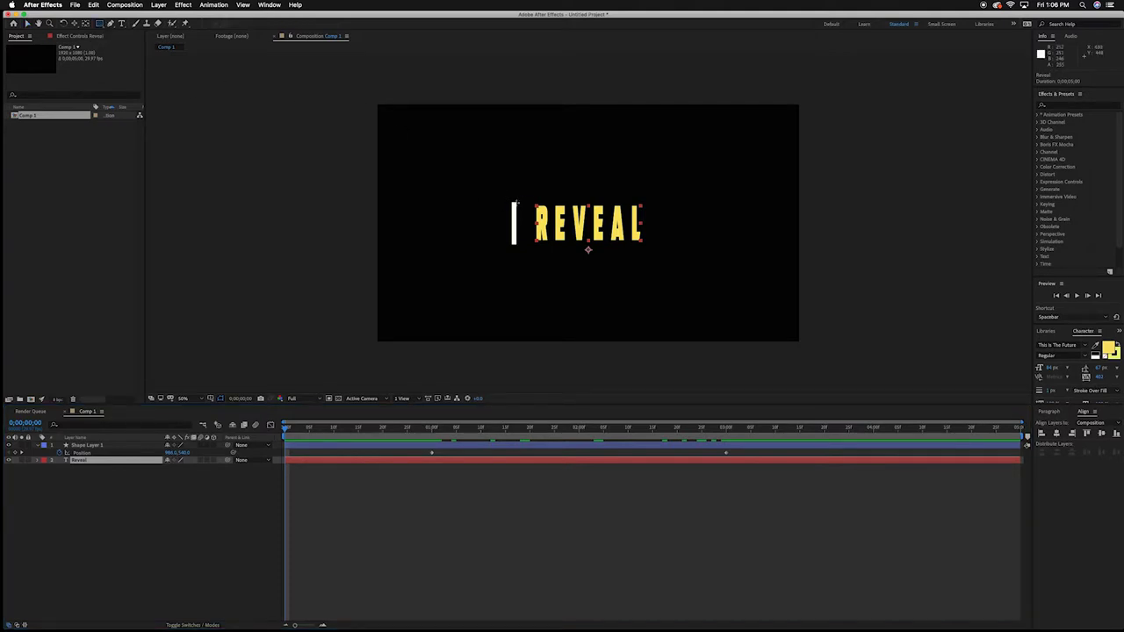
pyautogui.moveTo(517, 202); pyautogui.dragTo(652, 244)
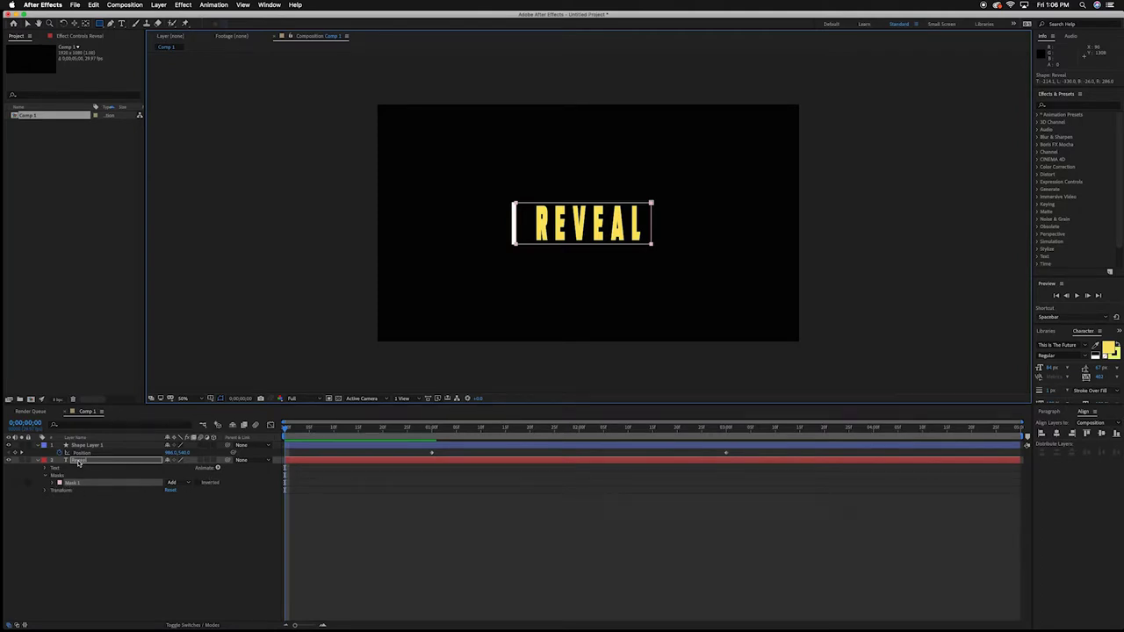
pyautogui.click(189, 485)
pyautogui.click(189, 513)
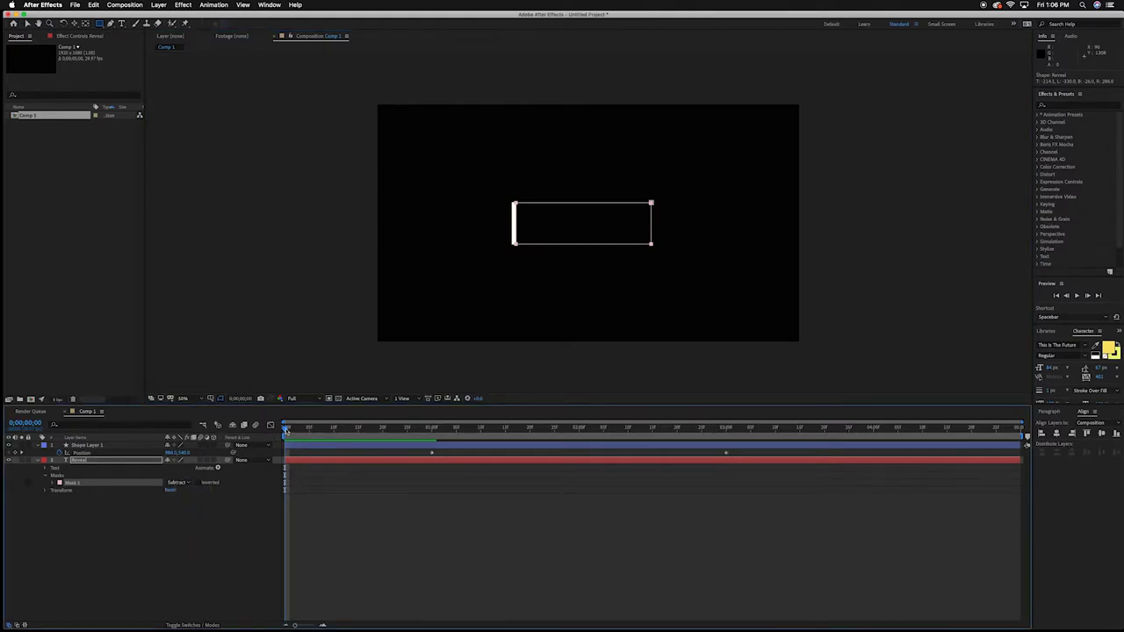
pyautogui.moveTo(286, 431); pyautogui.dragTo(432, 440)
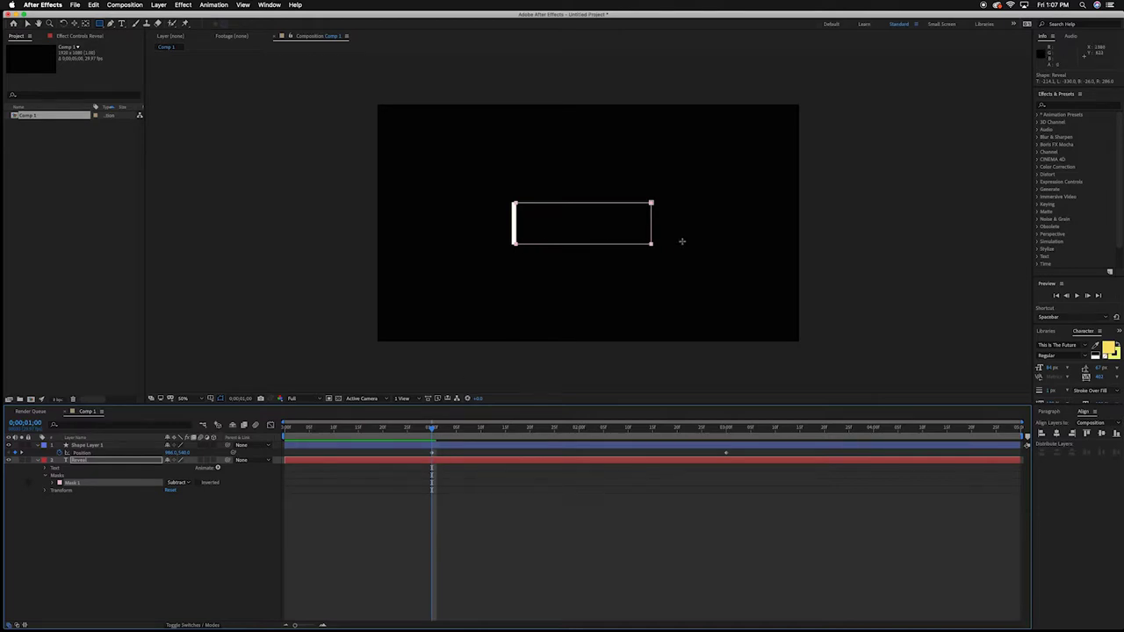
pyautogui.click(455, 447)
# Step: Add a Mask Path keyframe to the Reveal layer's Mask 1 at one second, then play to 3 seconds
pyautogui.press('u')
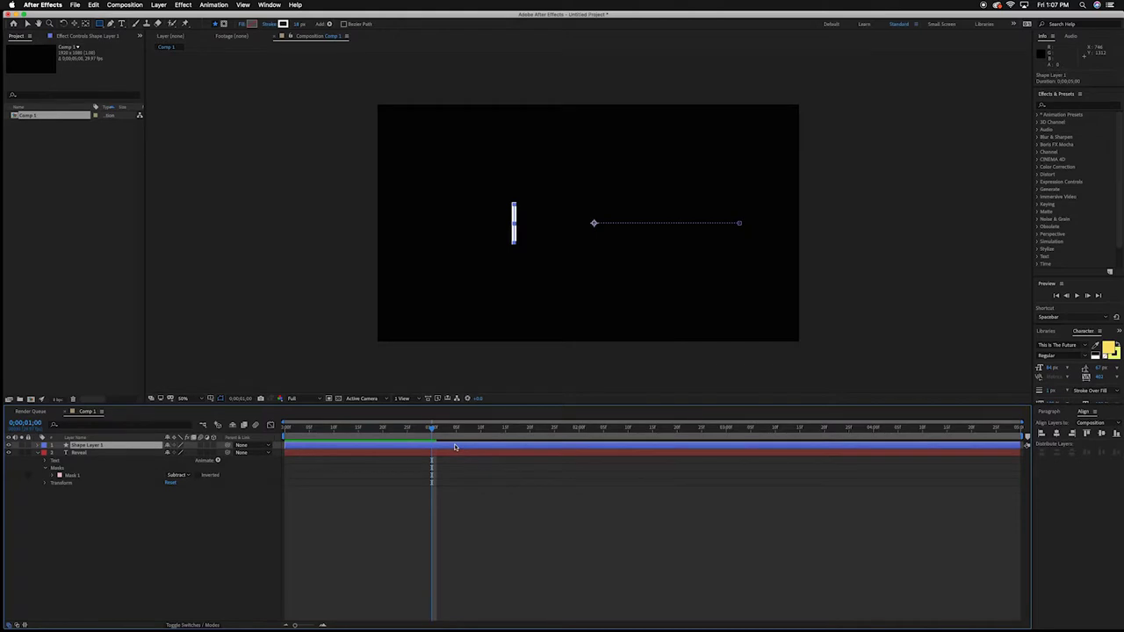
pyautogui.press('u')
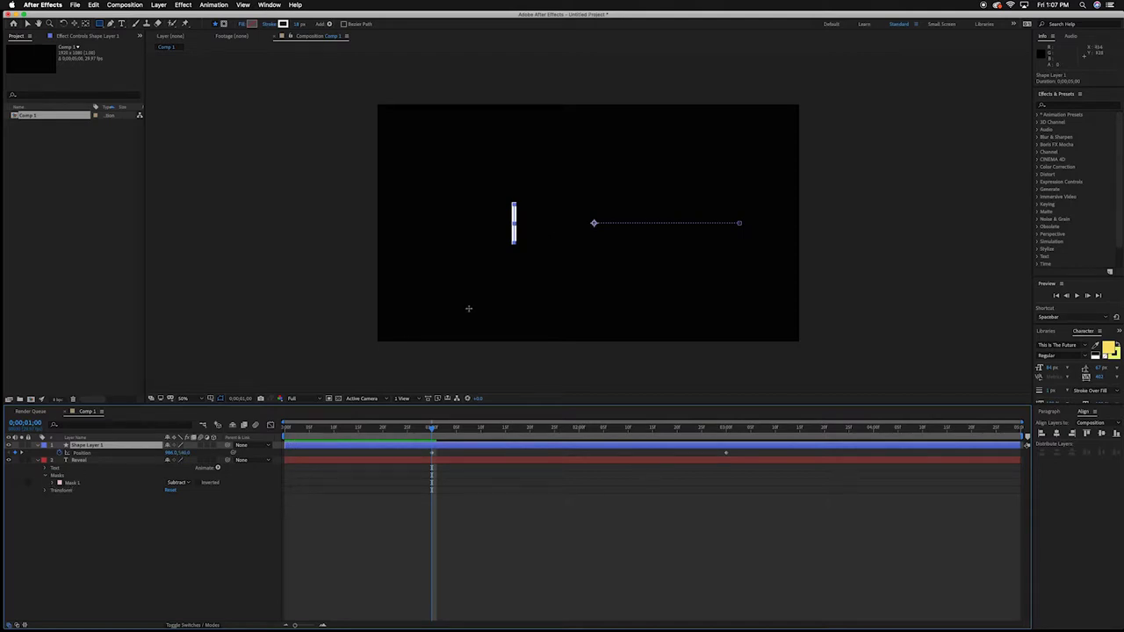
pyautogui.click(363, 462)
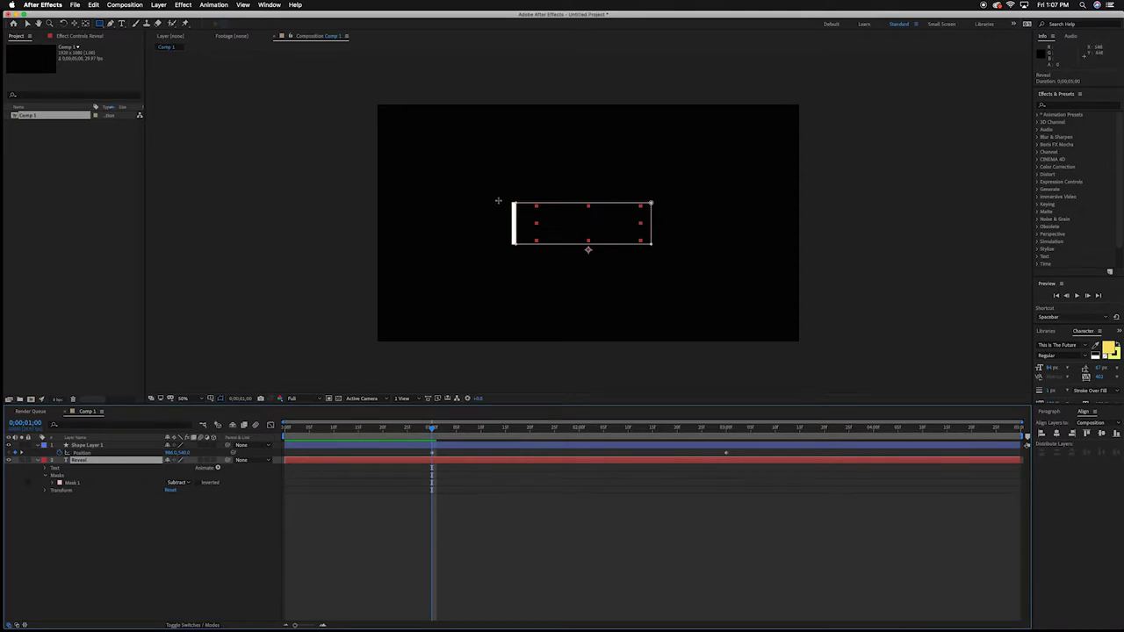
pyautogui.click(52, 484)
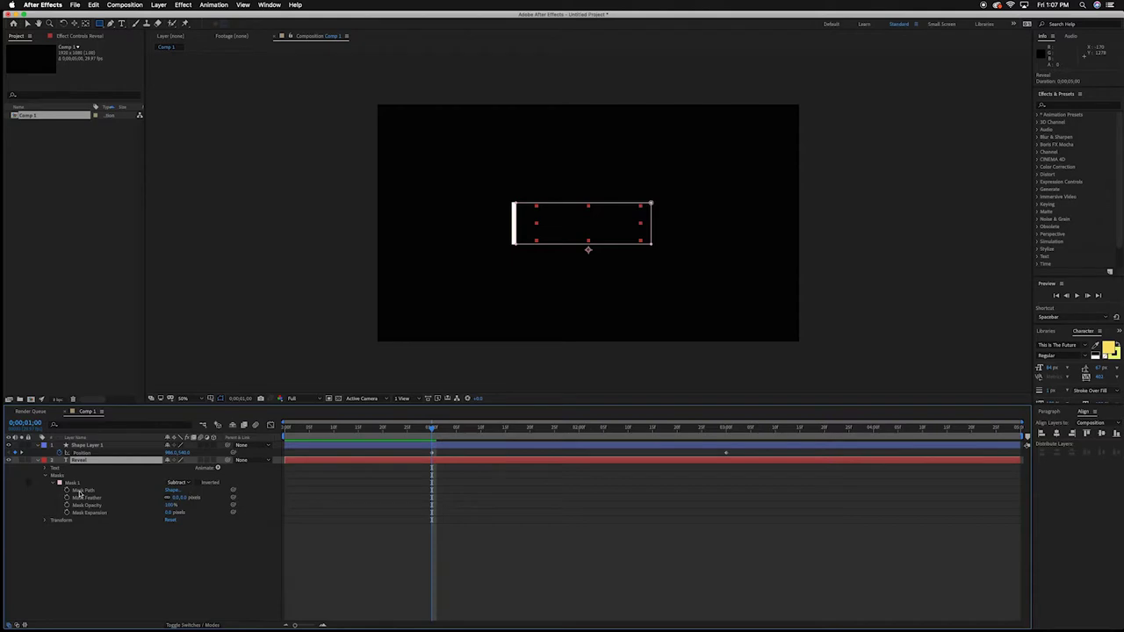
pyautogui.click(80, 491)
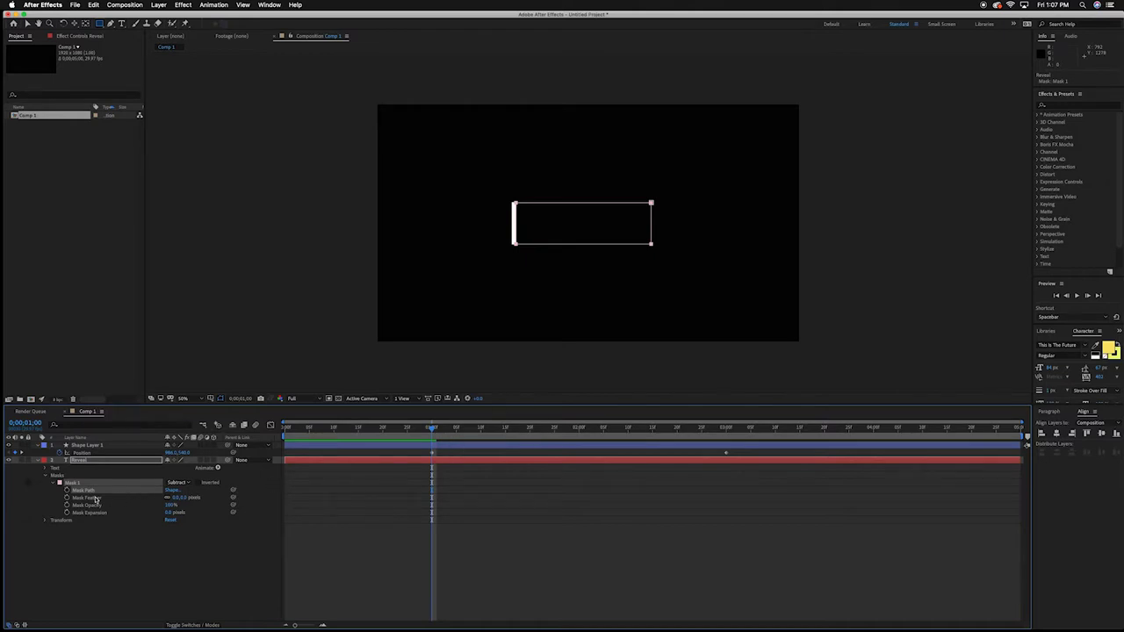
pyautogui.click(67, 492)
pyautogui.press('pagedown')
pyautogui.press('pagedown')
pyautogui.press('pagedown')
pyautogui.press('pagedown')
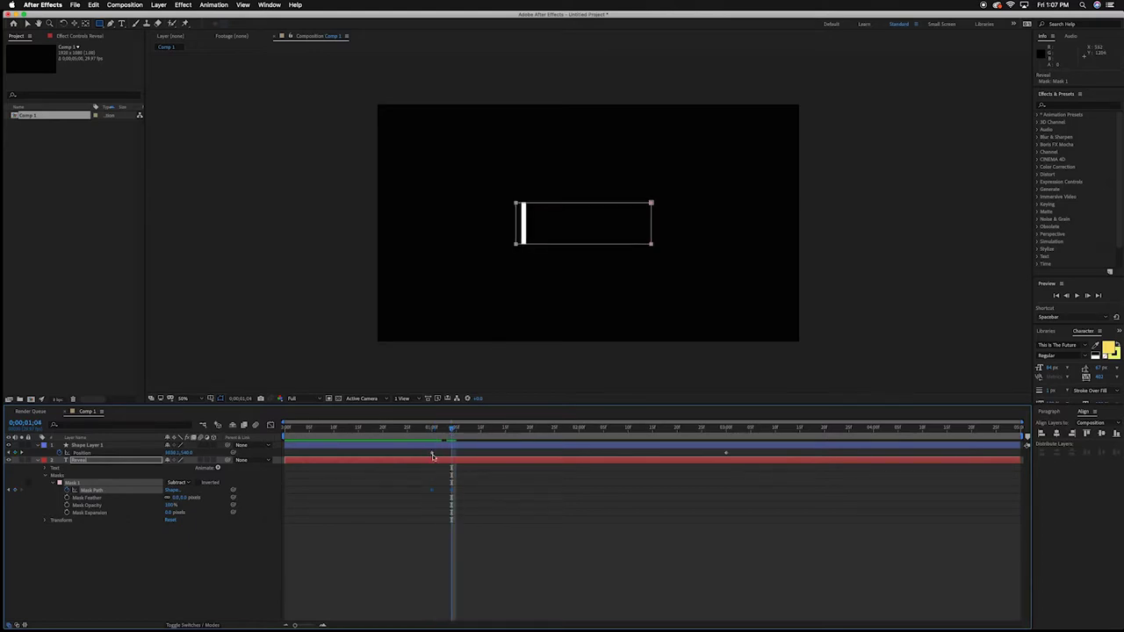
pyautogui.press('space')
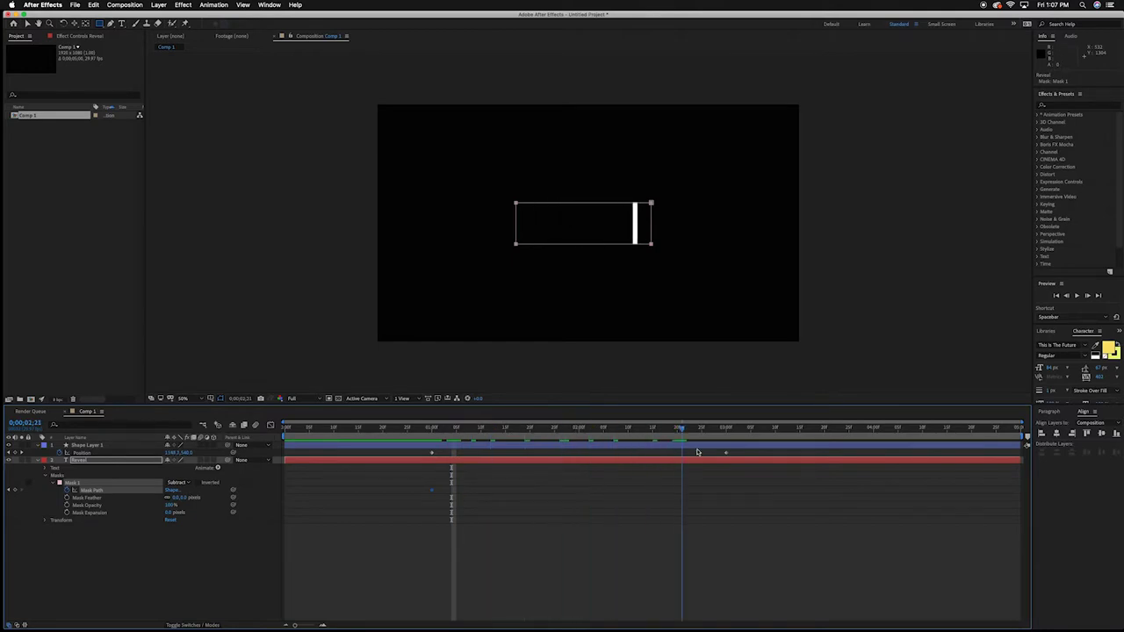
pyautogui.press('space')
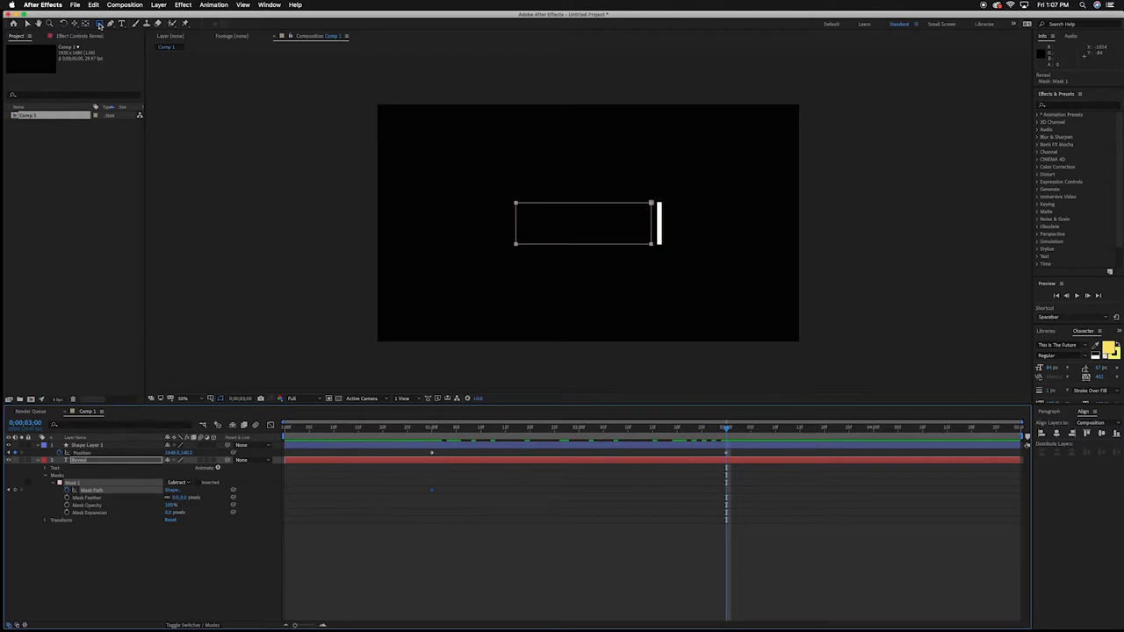
# Step: At 3 seconds, nudge Mask 1 right until the whole word REVEAL is uncovered
pyautogui.click(29, 23)
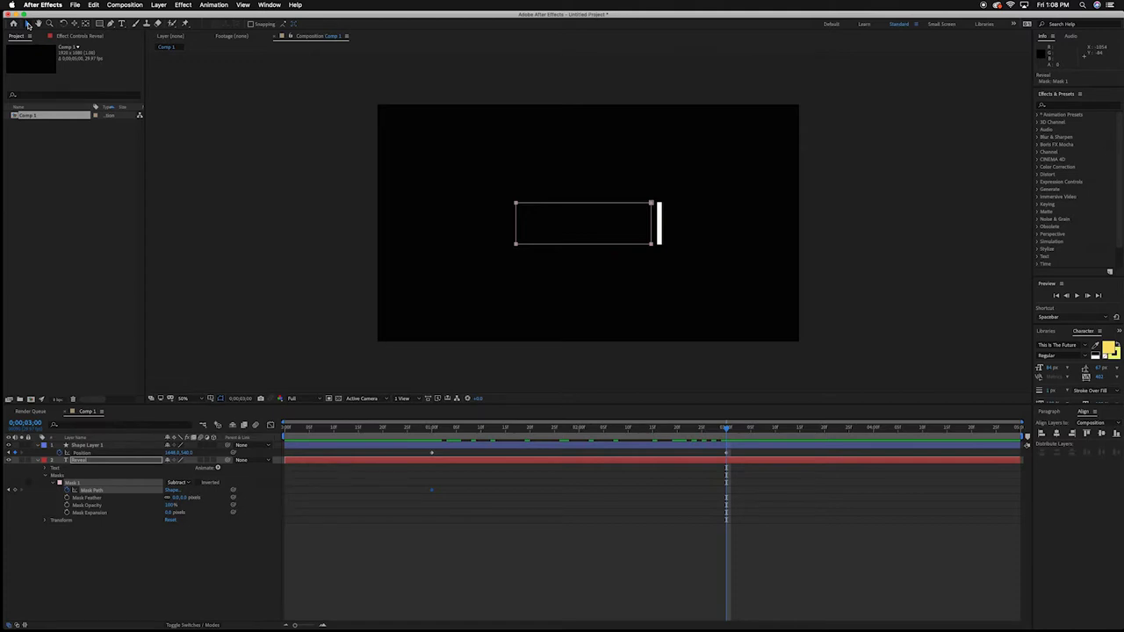
pyautogui.hotkey('shift', 'Right')
pyautogui.hotkey('shift', 'Right')
pyautogui.hotkey('shift', 'Right')
pyautogui.hotkey('shift', 'Right')
pyautogui.hotkey('shift', 'Right')
pyautogui.hotkey('shift', 'Right')
pyautogui.hotkey('shift', 'Right')
pyautogui.hotkey('shift', 'Right')
pyautogui.hotkey('shift', 'Right')
pyautogui.hotkey('shift', 'Right')
pyautogui.hotkey('shift', 'Right')
pyautogui.hotkey('shift', 'Right')
pyautogui.hotkey('shift', 'Right')
pyautogui.hotkey('shift', 'Right')
pyautogui.hotkey('shift', 'Right')
pyautogui.hotkey('shift', 'Right')
pyautogui.hotkey('shift', 'Right')
pyautogui.hotkey('shift', 'Right')
pyautogui.hotkey('shift', 'Right')
pyautogui.hotkey('shift', 'Right')
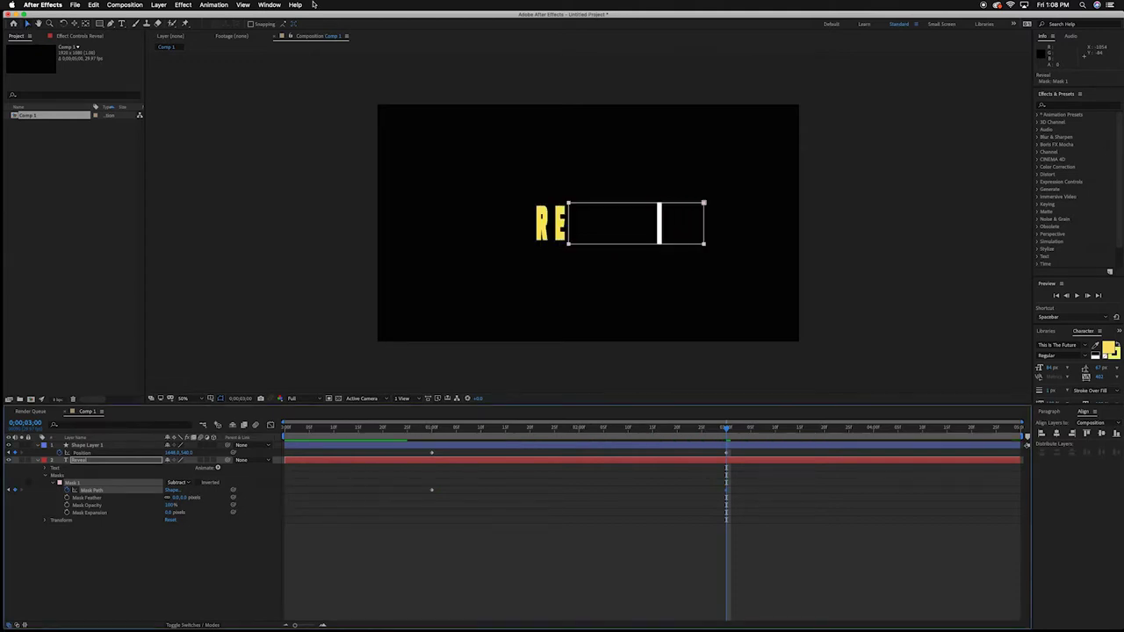
pyautogui.hotkey('shift', 'Right')
pyautogui.hotkey('shift', 'Right')
pyautogui.hotkey('shift', 'Right')
pyautogui.hotkey('shift', 'Right')
pyautogui.hotkey('shift', 'Right')
pyautogui.hotkey('shift', 'Right')
pyautogui.hotkey('shift', 'Right')
pyautogui.hotkey('shift', 'Right')
pyautogui.hotkey('shift', 'Right')
pyautogui.hotkey('shift', 'Right')
pyautogui.hotkey('shift', 'Right')
pyautogui.hotkey('shift', 'Right')
pyautogui.hotkey('shift', 'Right')
pyautogui.hotkey('shift', 'Right')
pyautogui.hotkey('shift', 'Right')
pyautogui.hotkey('shift', 'Right')
pyautogui.hotkey('shift', 'Right')
pyautogui.hotkey('shift', 'Right')
pyautogui.hotkey('shift', 'Right')
pyautogui.hotkey('shift', 'Right')
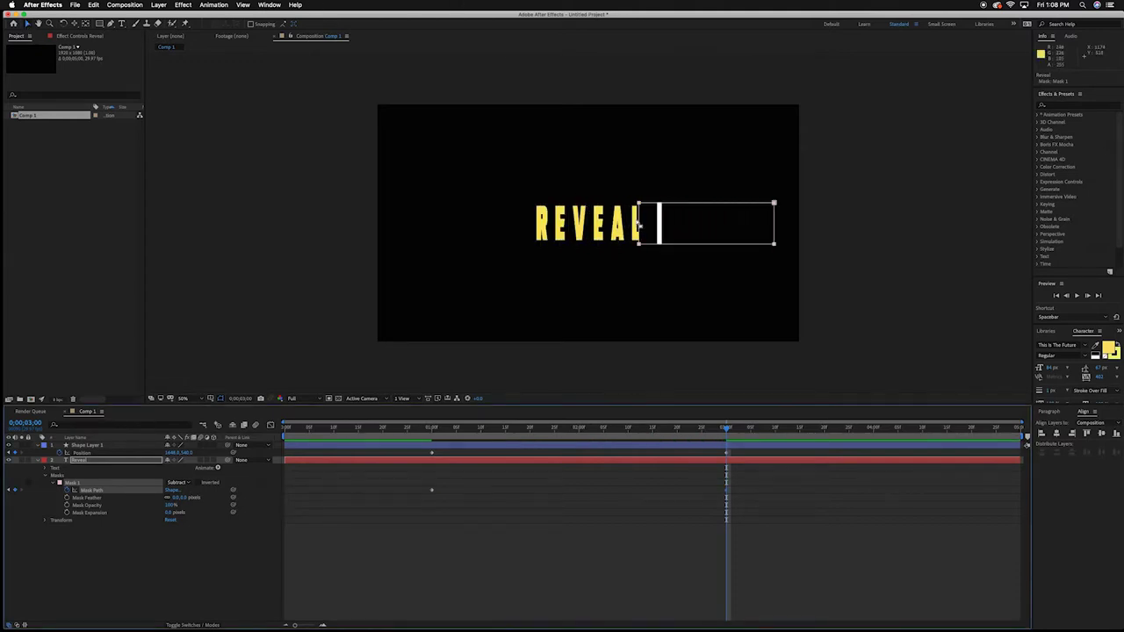
pyautogui.hotkey('shift', 'Right')
pyautogui.hotkey('shift', 'Right')
pyautogui.hotkey('shift', 'Right')
pyautogui.hotkey('shift', 'Right')
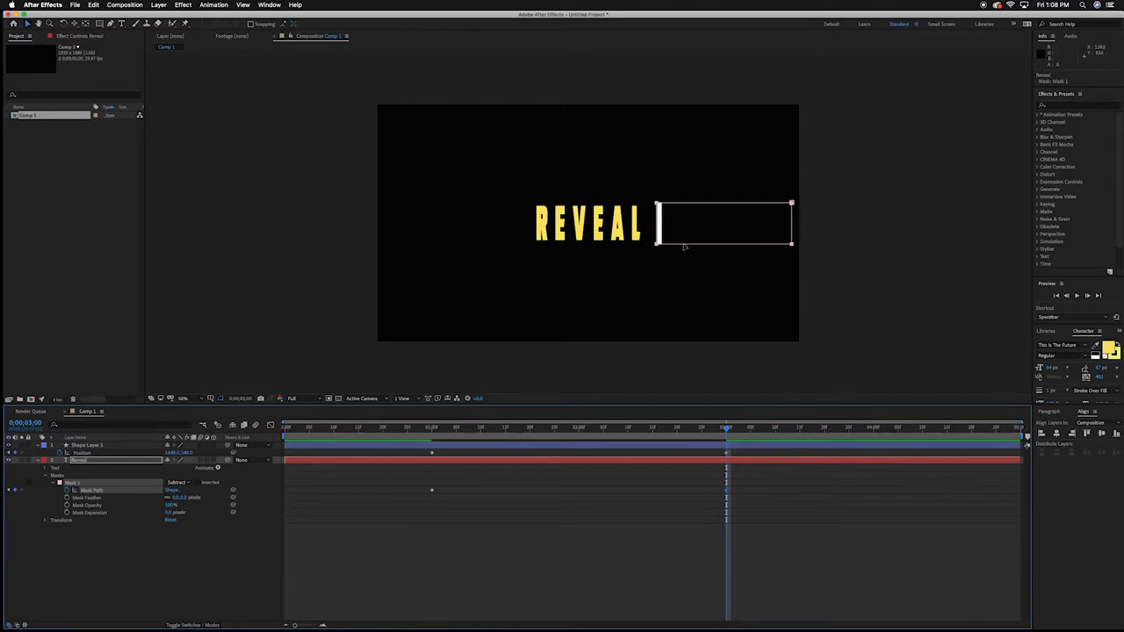
pyautogui.hotkey('shift', 'Right')
pyautogui.hotkey('shift', 'Right')
pyautogui.hotkey('shift', 'Right')
pyautogui.hotkey('shift', 'Right')
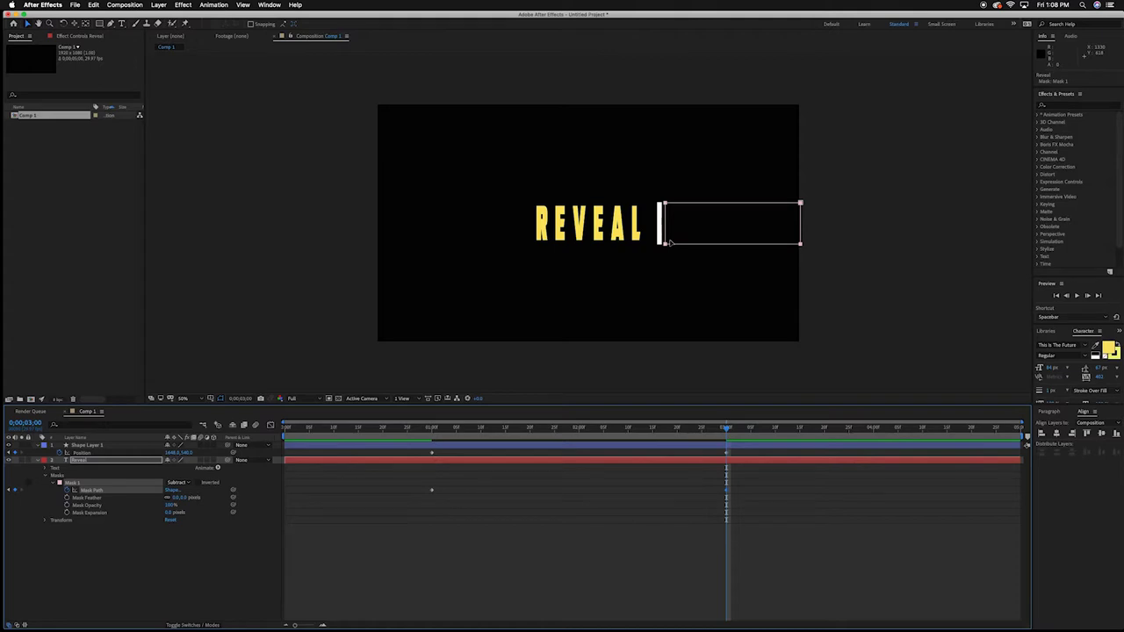
pyautogui.hotkey('shift', 'Left')
pyautogui.hotkey('shift', 'Left')
pyautogui.press('Left')
pyautogui.press('Left')
pyautogui.press('Left')
pyautogui.press('Left')
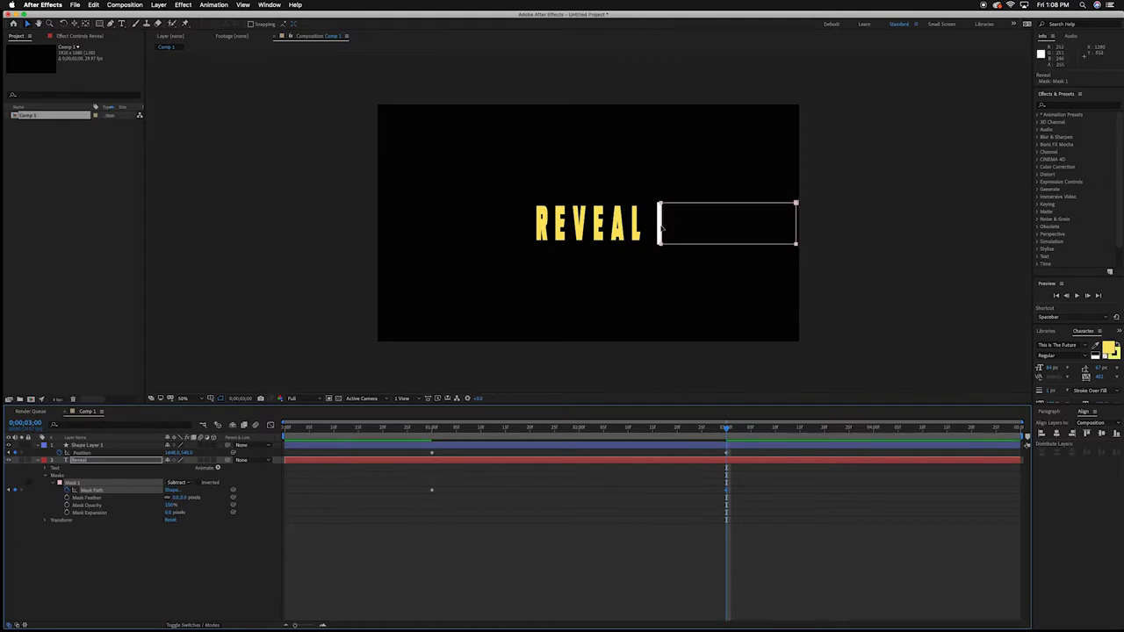
pyautogui.press('Right')
pyautogui.moveTo(728, 429); pyautogui.dragTo(280, 412)
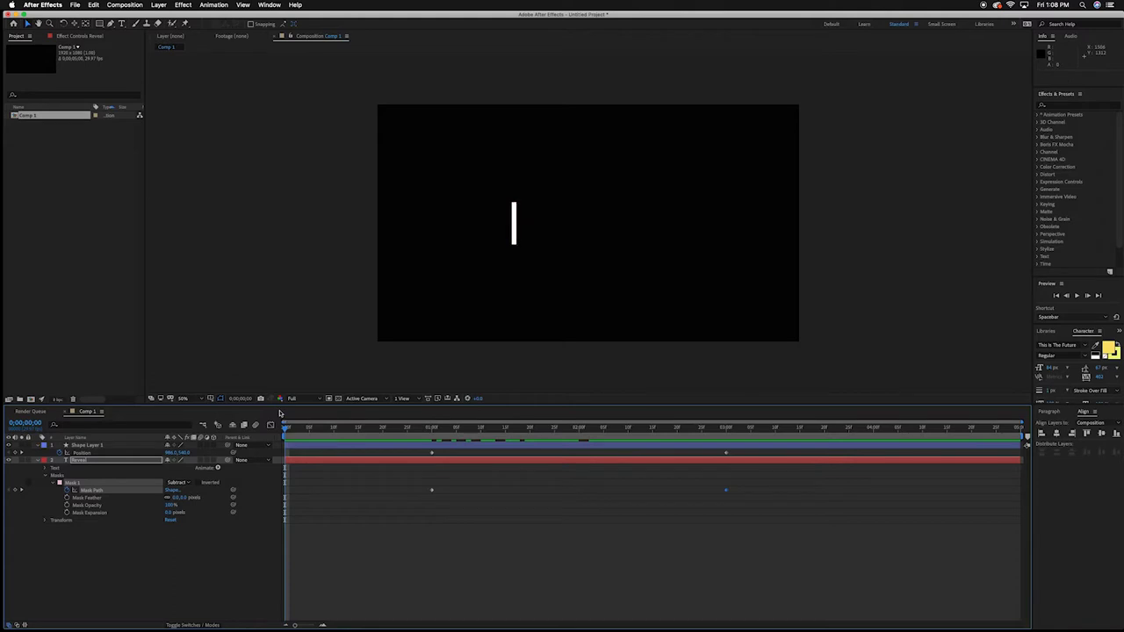
pyautogui.press('space')
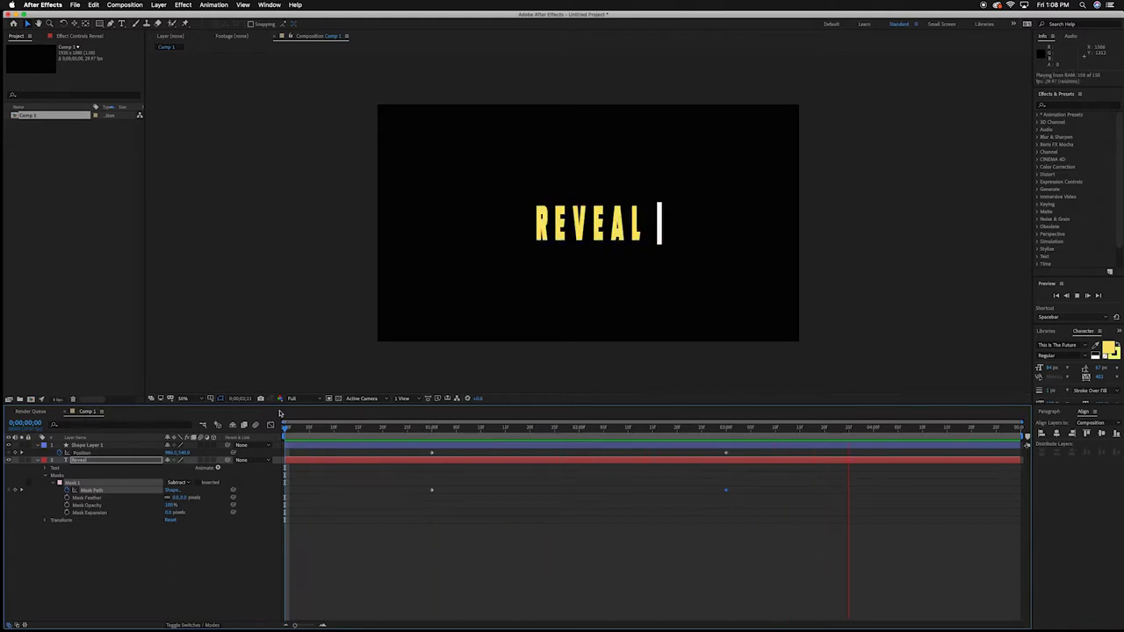
pyautogui.press('space')
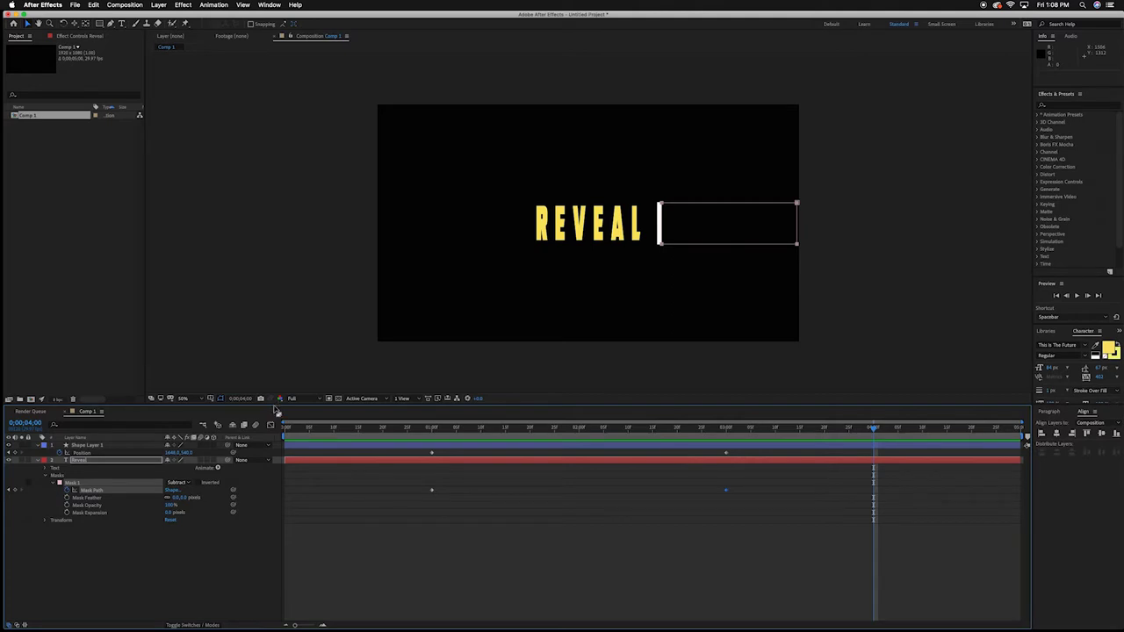
pyautogui.moveTo(873, 428); pyautogui.dragTo(287, 414)
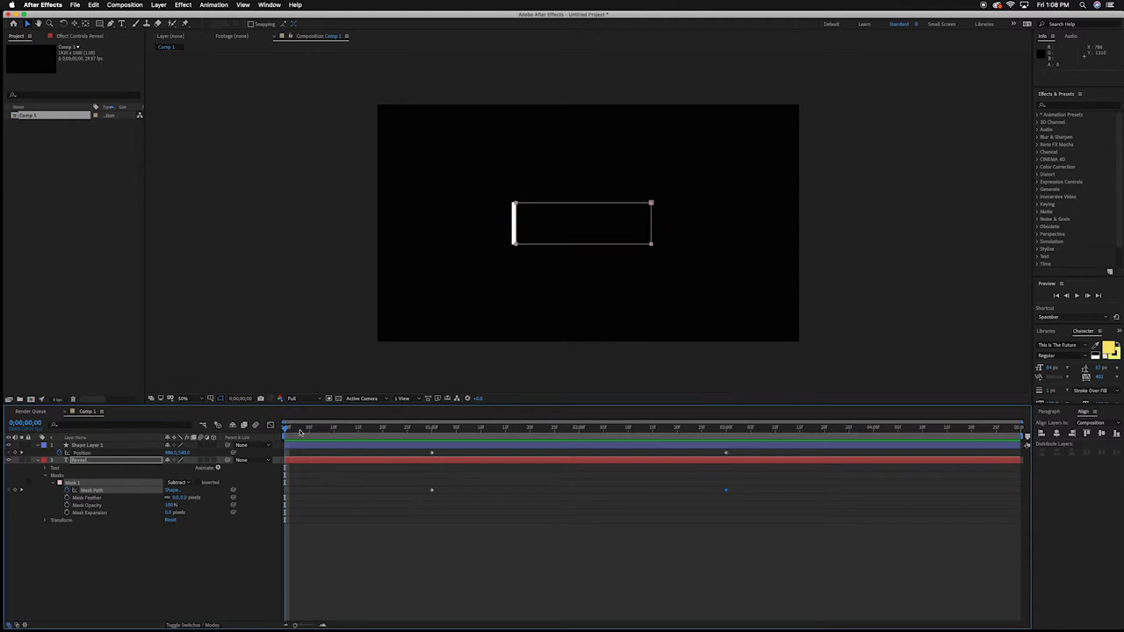
# Step: Select the cursor bar's shape layer, show its Position keyframes, and go to one second
pyautogui.click(38, 461)
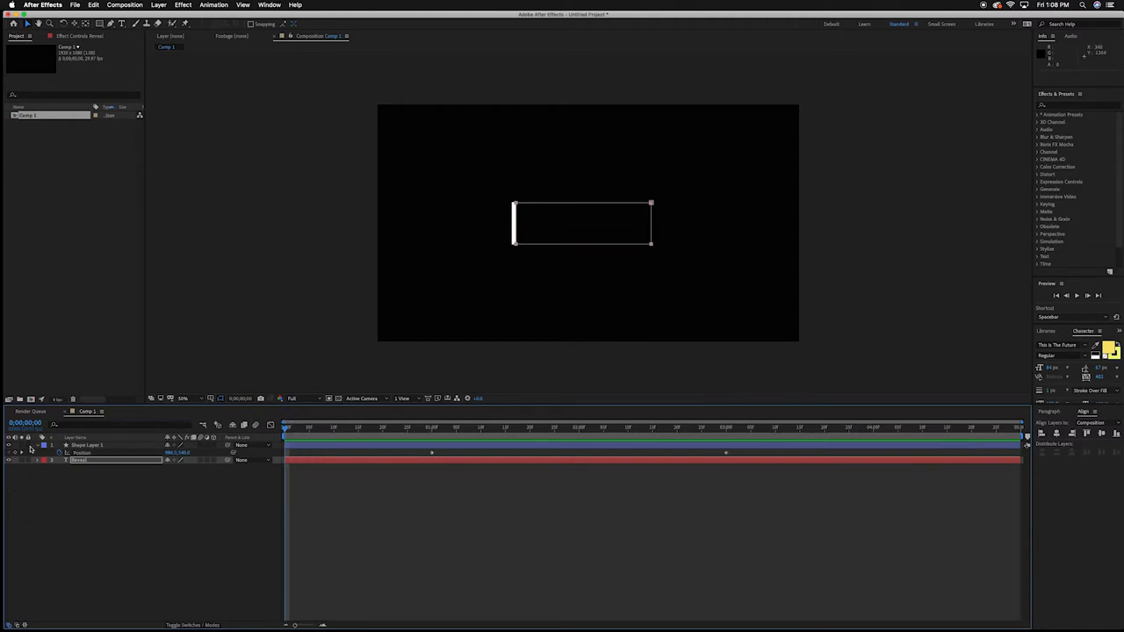
pyautogui.click(38, 448)
pyautogui.click(98, 445)
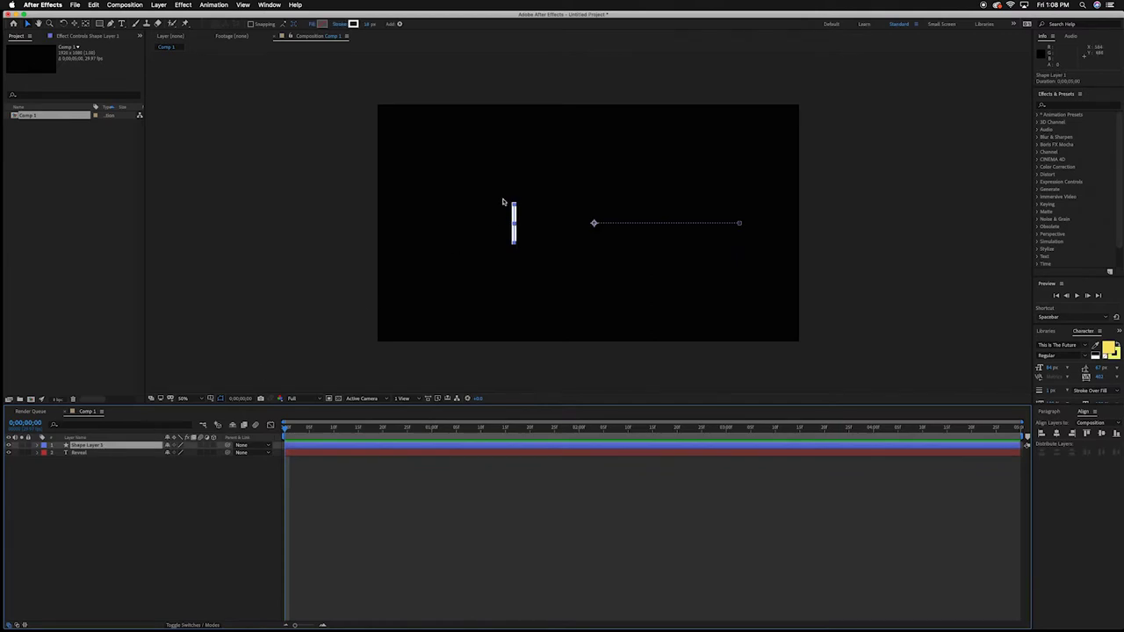
pyautogui.moveTo(286, 428); pyautogui.dragTo(432, 437)
pyautogui.press('Home')
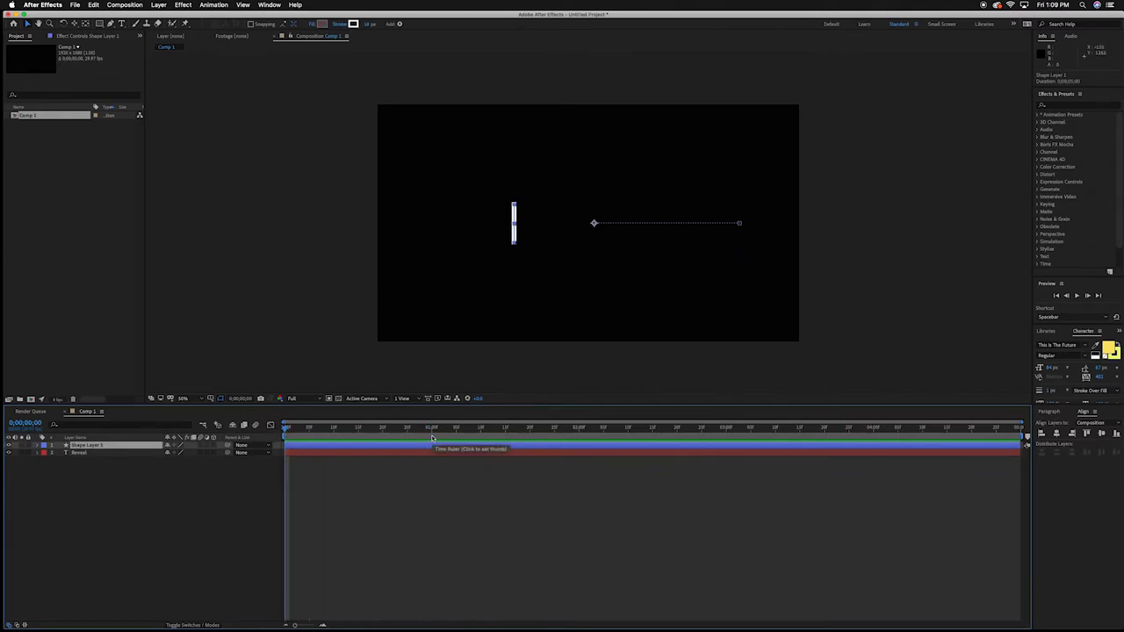
pyautogui.press('p')
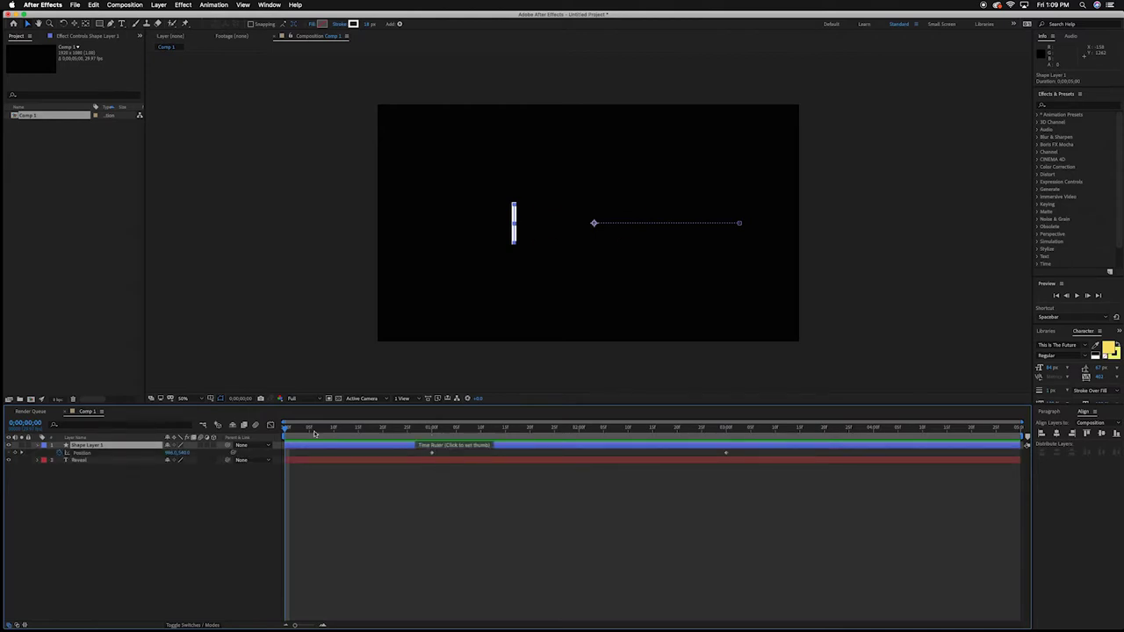
pyautogui.moveTo(288, 430); pyautogui.dragTo(432, 429)
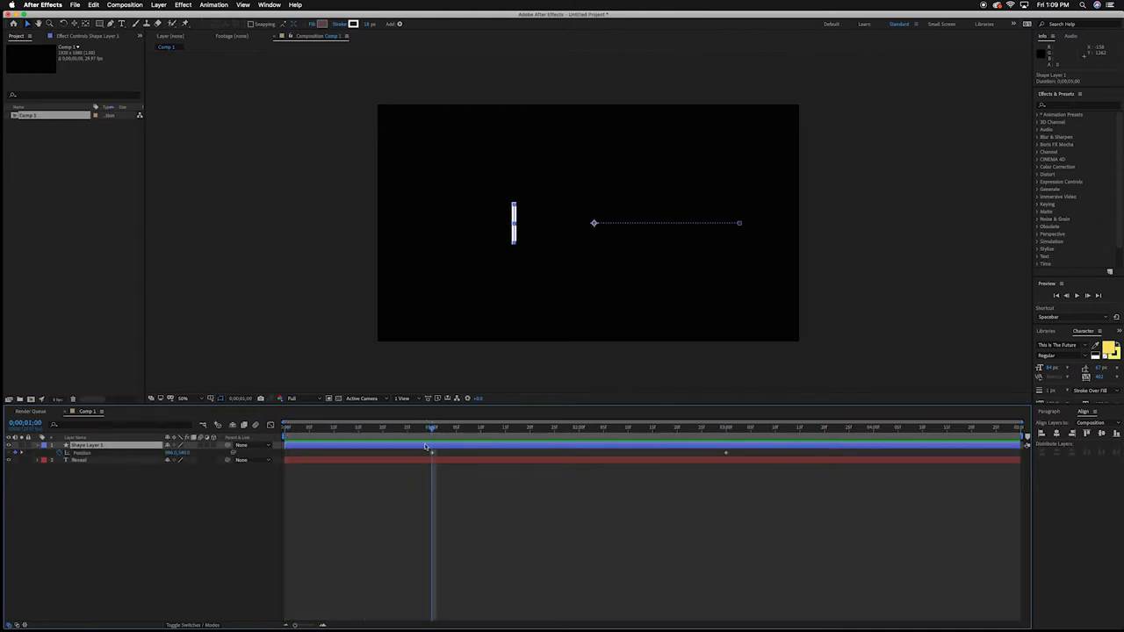
# Step: Keyframe the bar's Scale at one second and flatten its height to 0% at frame 15
pyautogui.press('s')
pyautogui.click(60, 453)
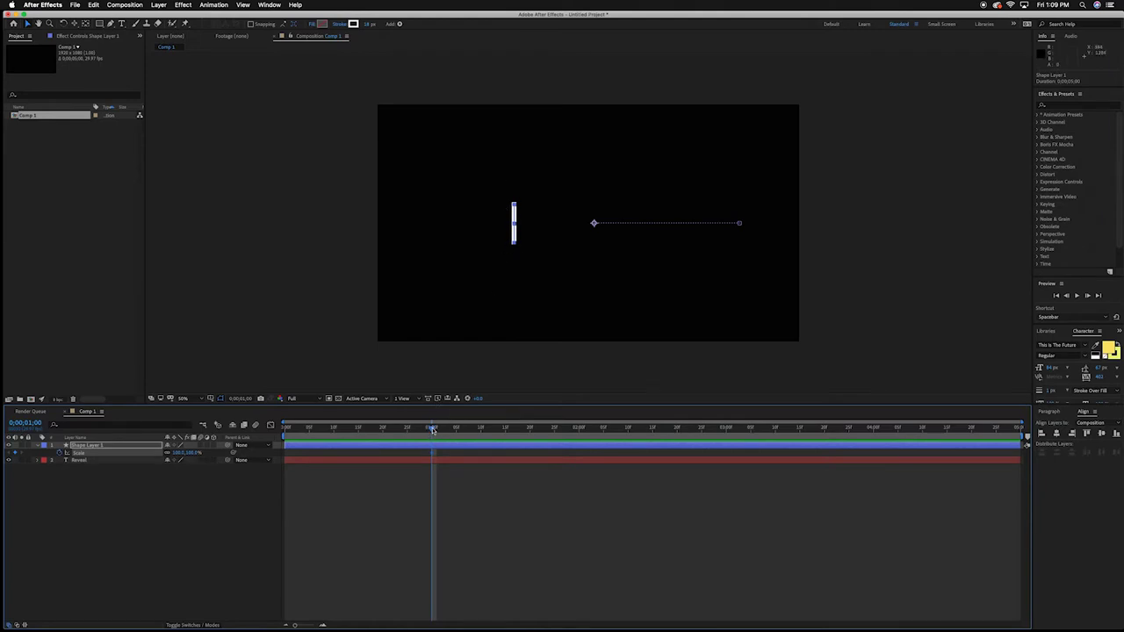
pyautogui.moveTo(432, 429); pyautogui.dragTo(359, 429)
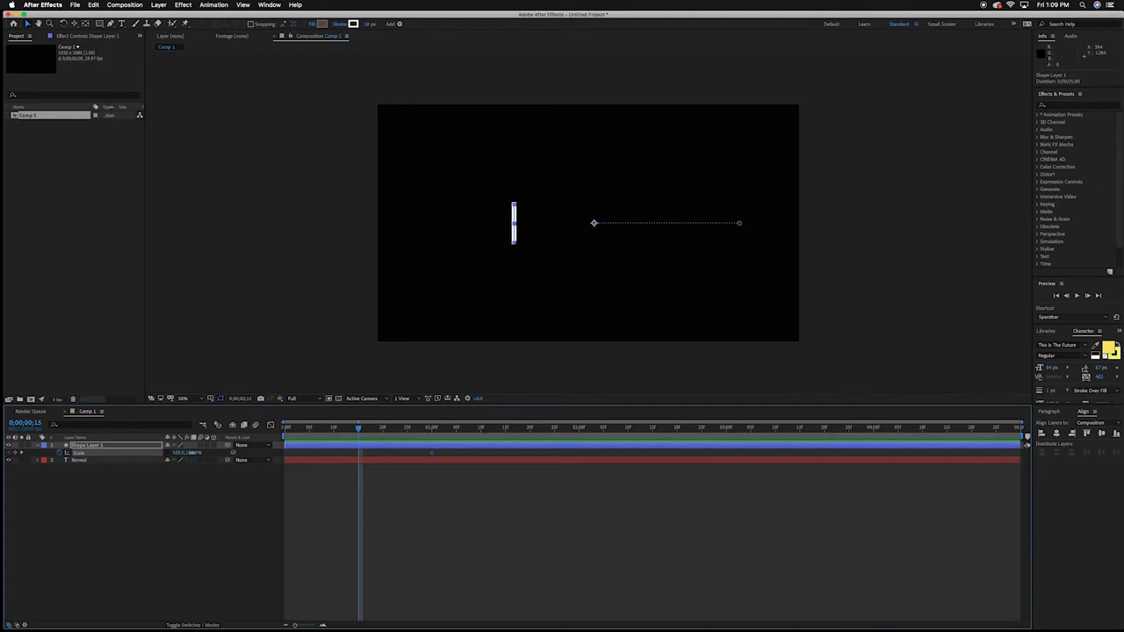
pyautogui.moveTo(191, 454); pyautogui.dragTo(159, 453)
pyautogui.press('space')
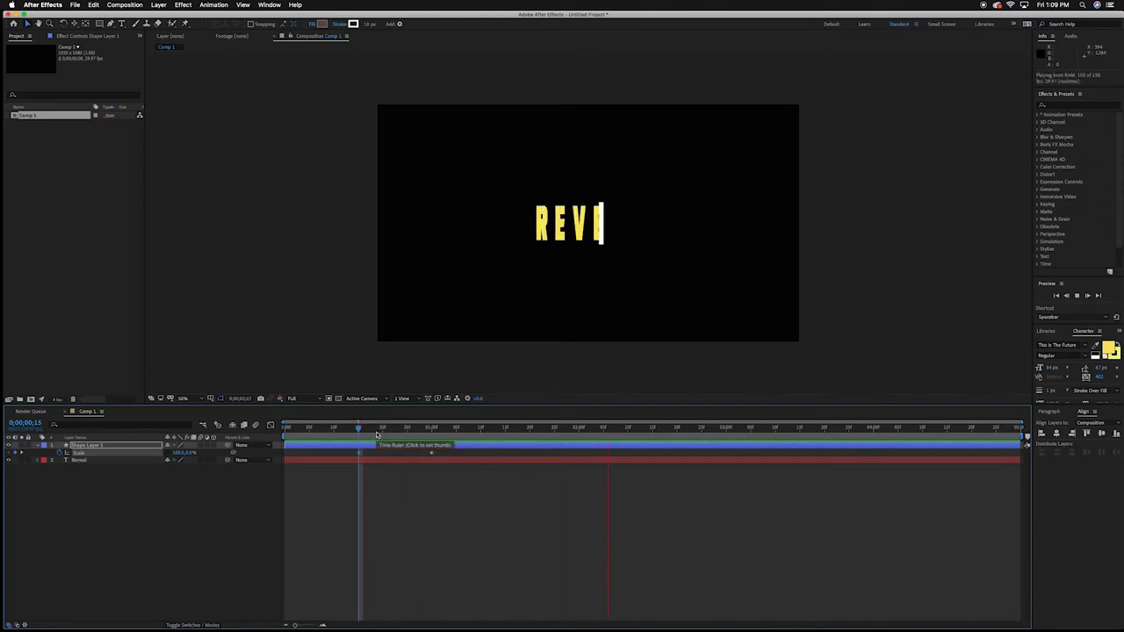
# Step: At 3 seconds, show the bar's Position and Scale together and copy its two Scale keyframes
pyautogui.press('space')
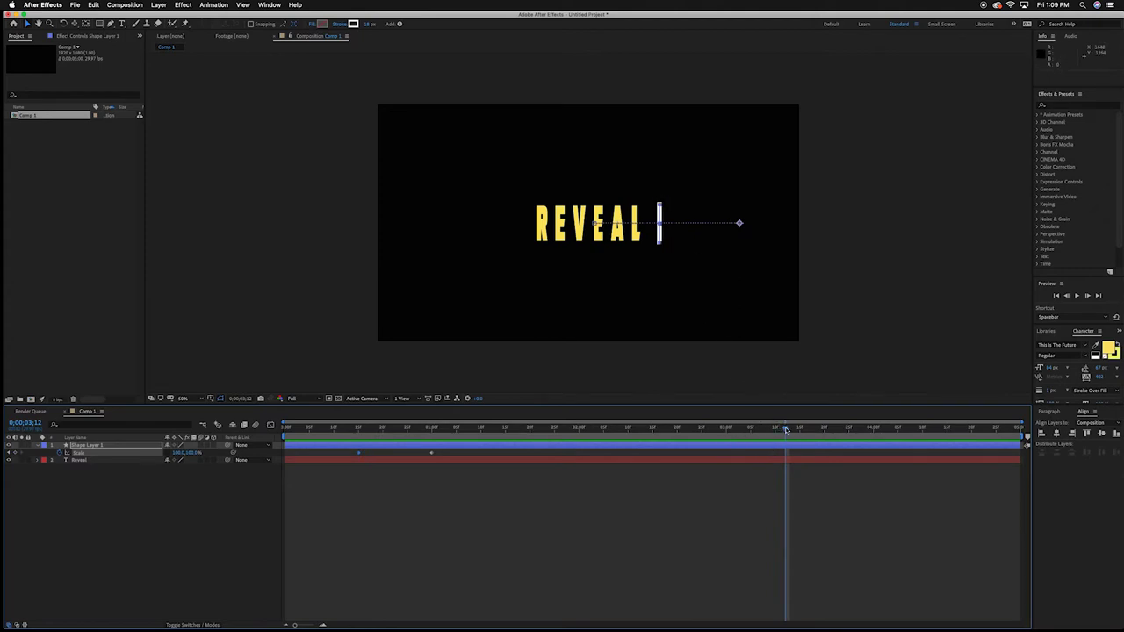
pyautogui.moveTo(786, 430); pyautogui.dragTo(726, 428)
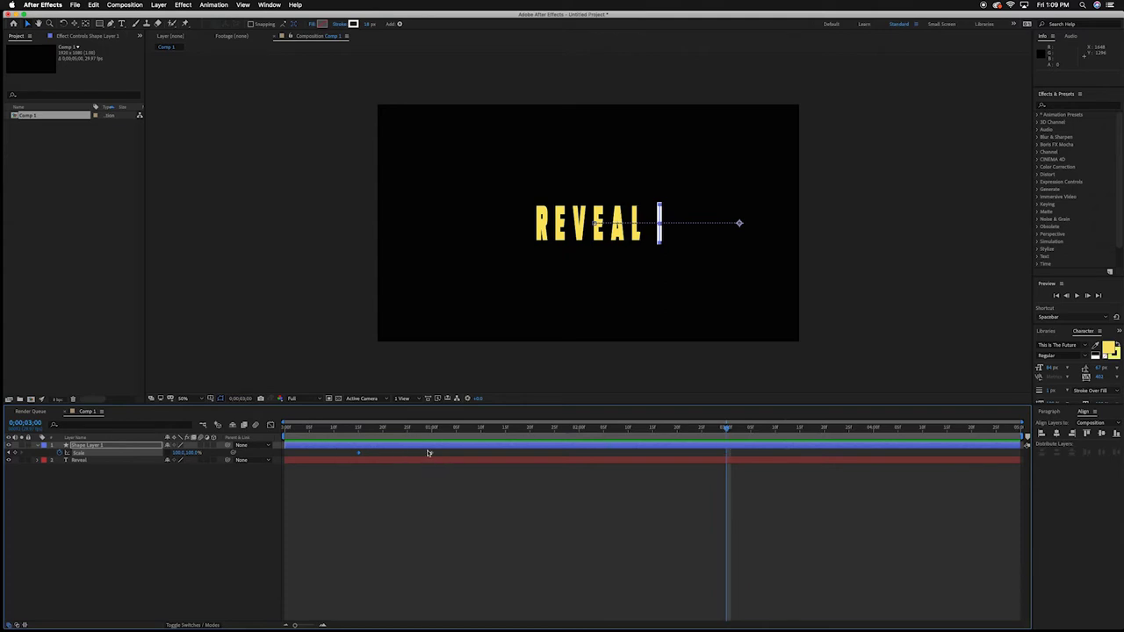
pyautogui.click(726, 448)
pyautogui.hotkey('alt', 'shift', 'p')
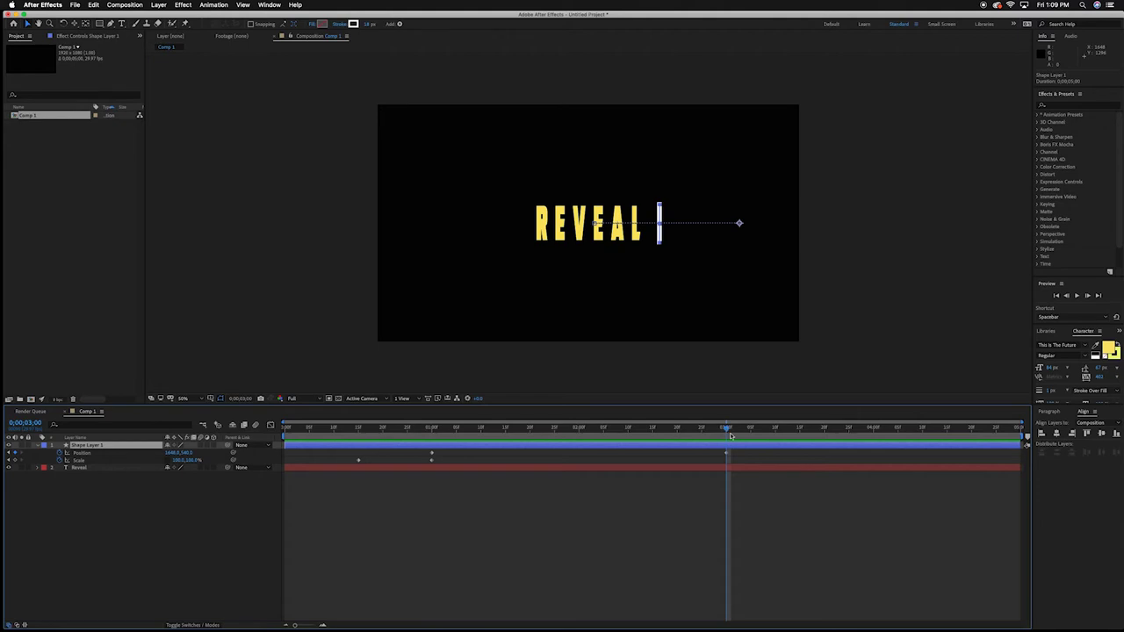
pyautogui.moveTo(430, 465); pyautogui.dragTo(350, 459)
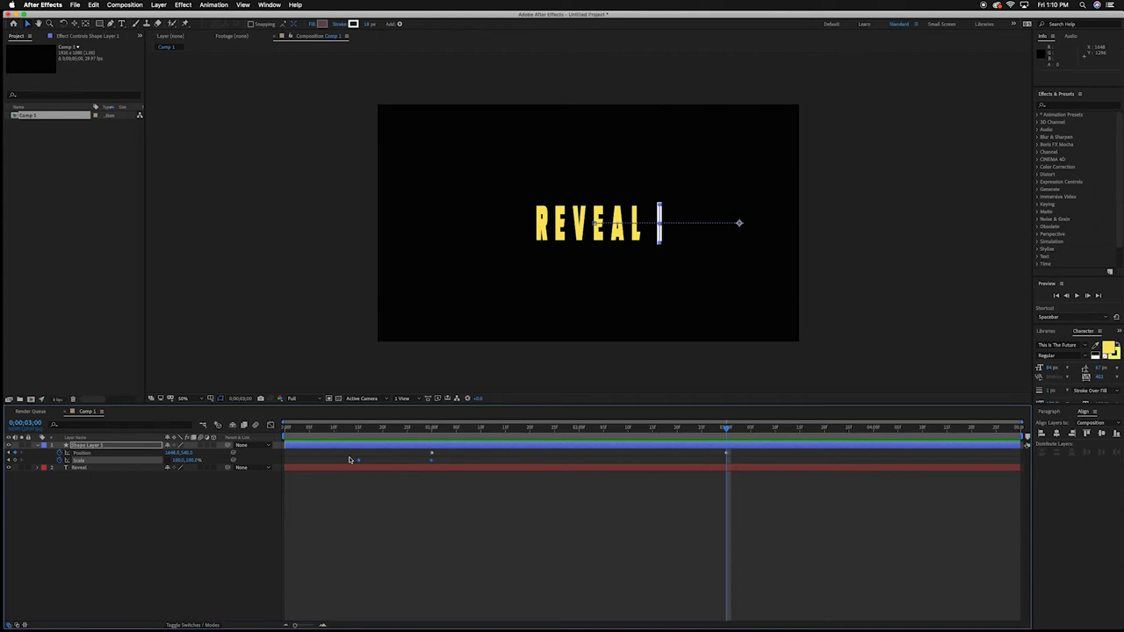
pyautogui.press('super+c')
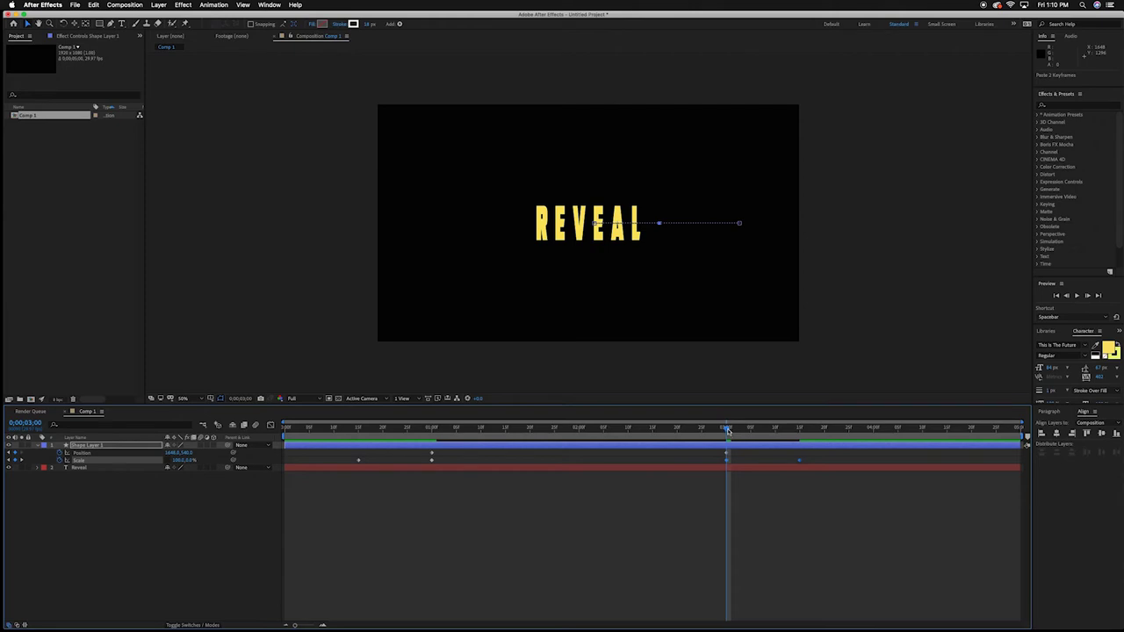
# Step: Rearrange the pasted Scale keyframes so the bar shrinks to zero by 0:00:03:15, then preview
pyautogui.moveTo(727, 431)
pyautogui.mouseDown()
pyautogui.moveTo(800, 431)
pyautogui.moveTo(728, 435)
pyautogui.mouseUp()
pyautogui.click(746, 462)
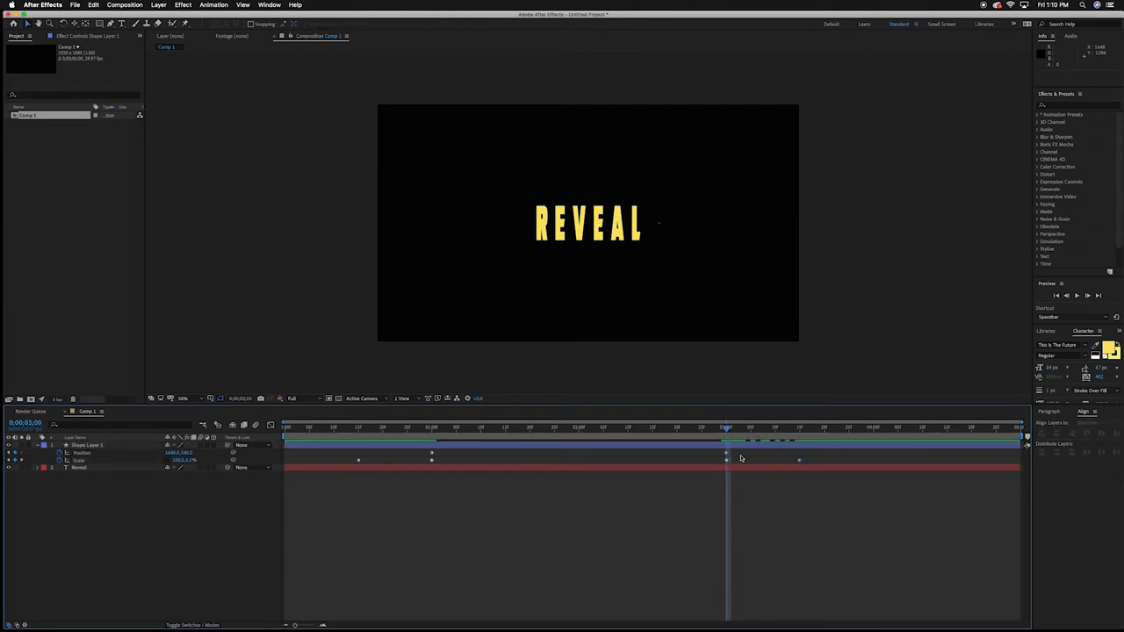
pyautogui.moveTo(727, 461); pyautogui.dragTo(795, 460)
pyautogui.click(724, 461)
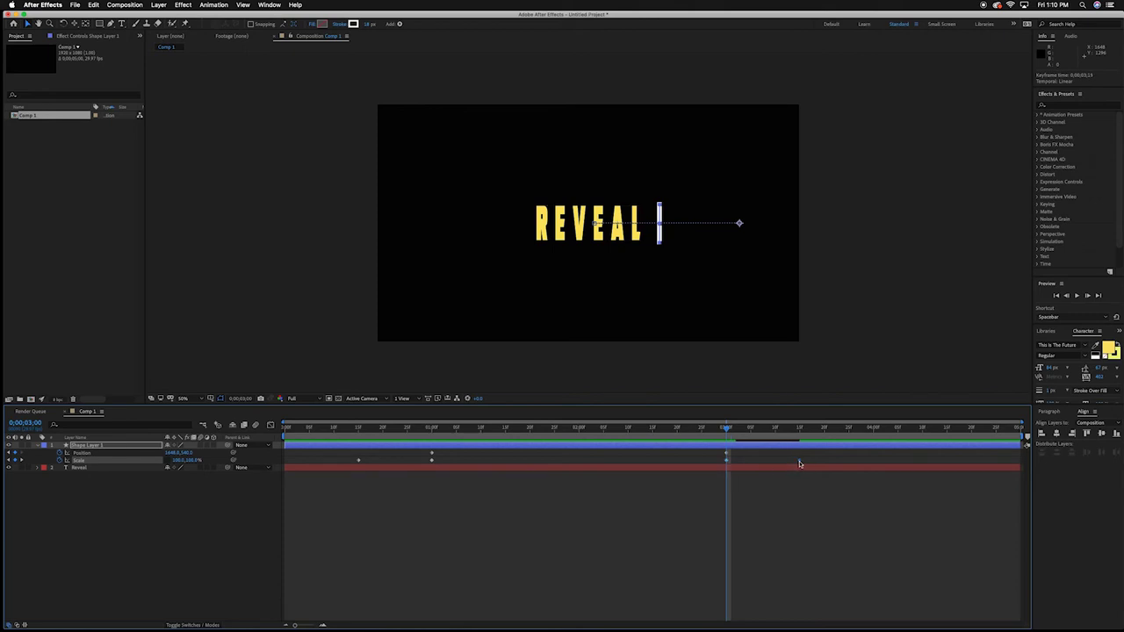
pyautogui.moveTo(726, 428); pyautogui.dragTo(284, 429)
pyautogui.click(364, 538)
pyautogui.press('space')
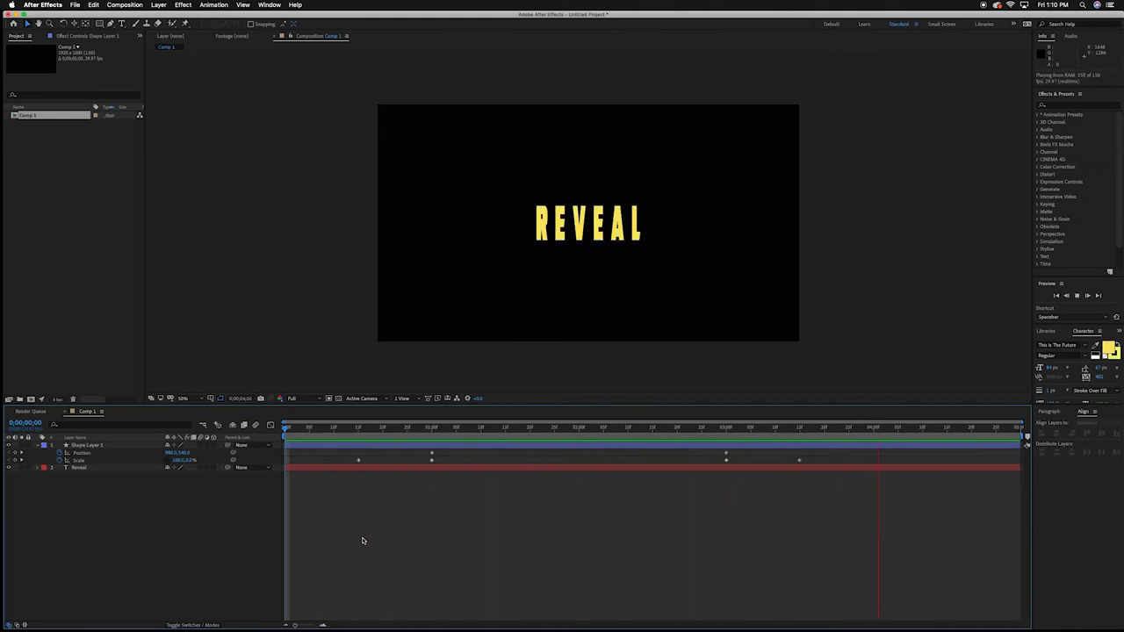
pyautogui.press('space')
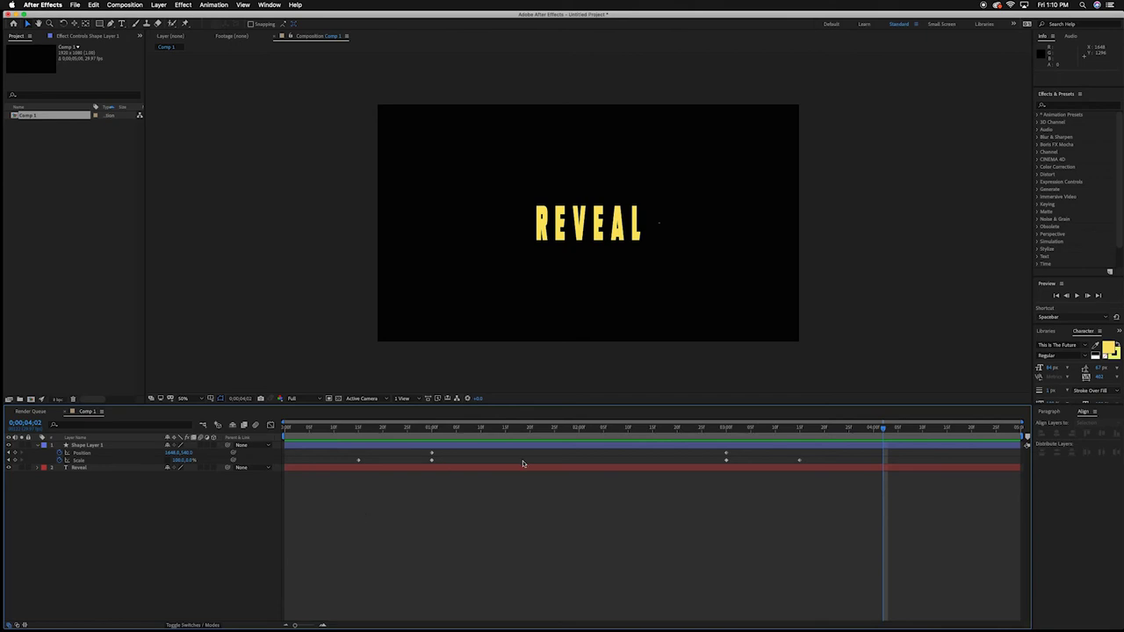
# Step: Easy-ease every Shape Layer 1 keyframe and both REVEAL Mask Path keyframes with F9, then preview
pyautogui.moveTo(349, 453); pyautogui.dragTo(813, 466)
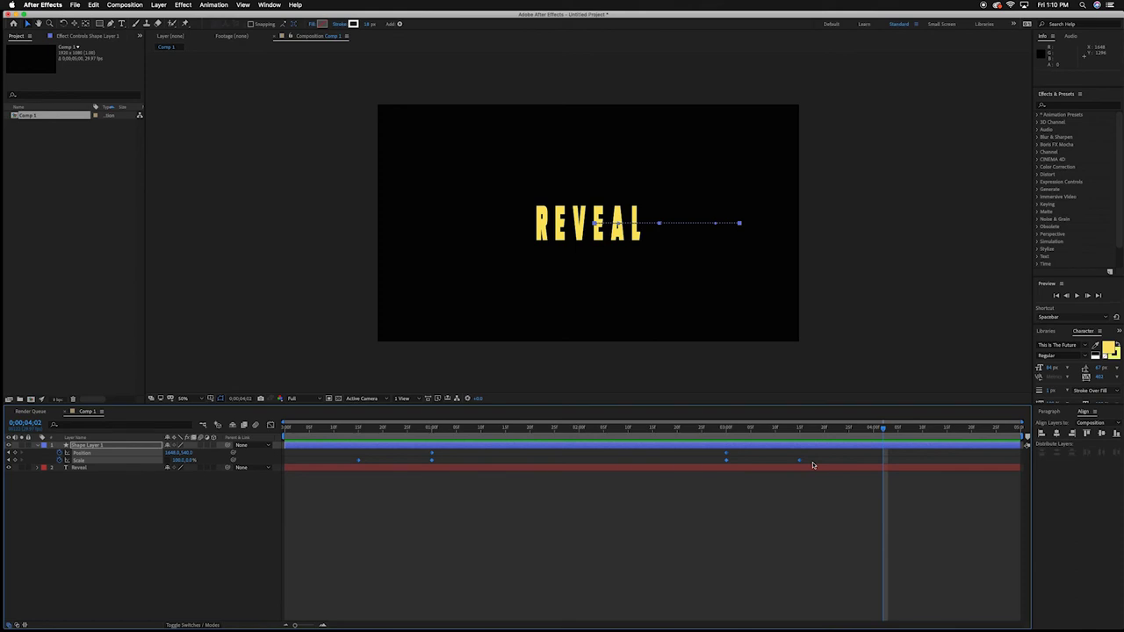
pyautogui.press('F9')
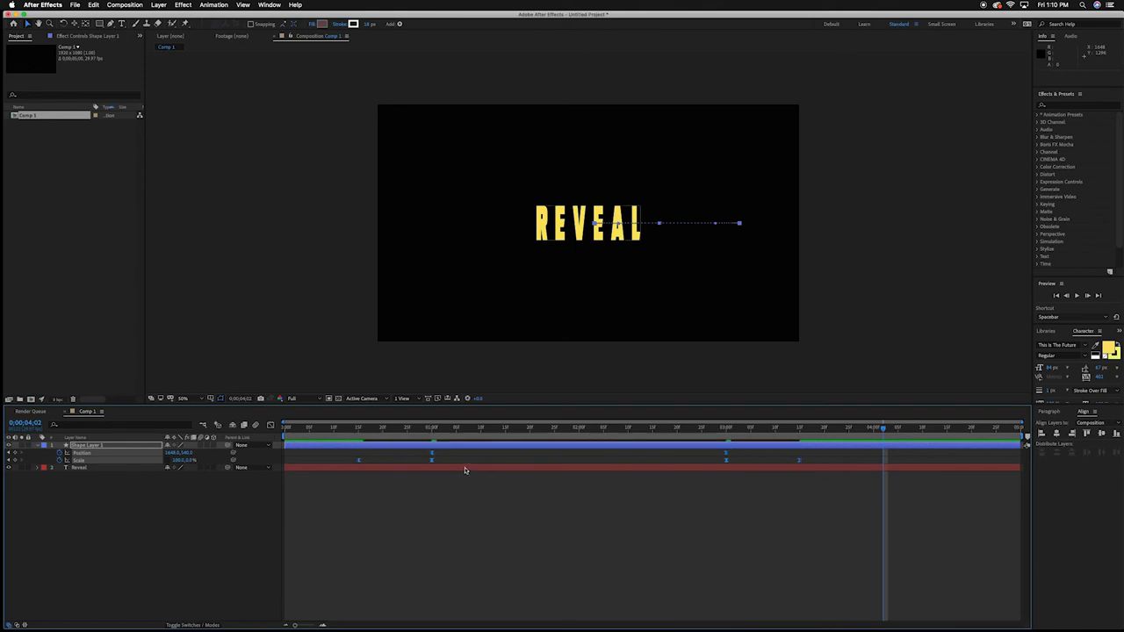
pyautogui.click(466, 469)
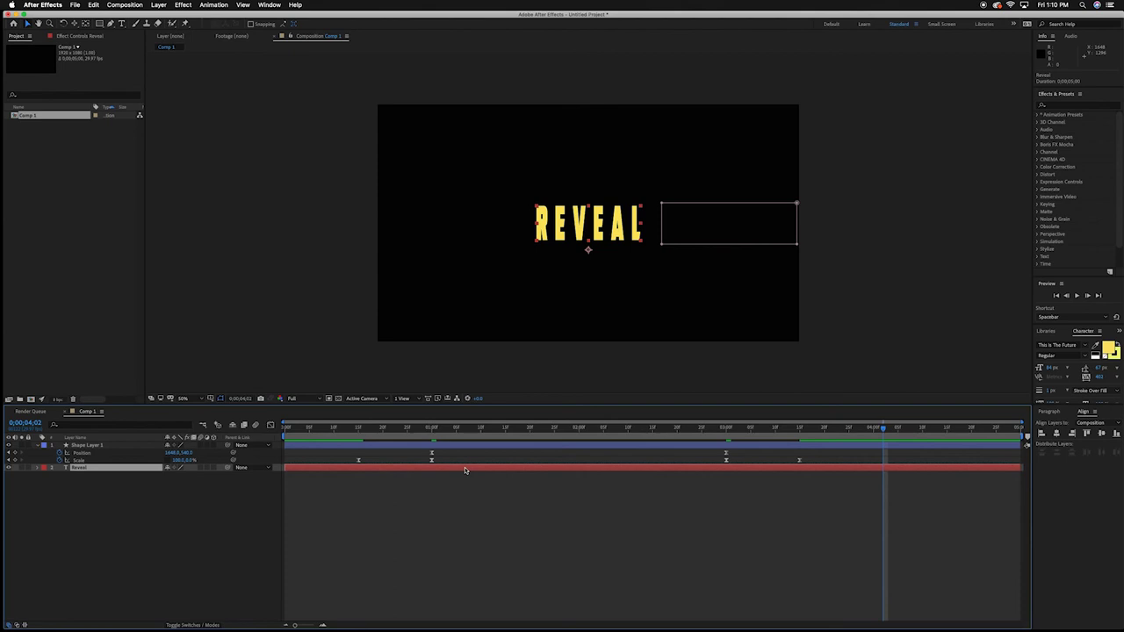
pyautogui.press('m')
pyautogui.moveTo(412, 480); pyautogui.dragTo(768, 496)
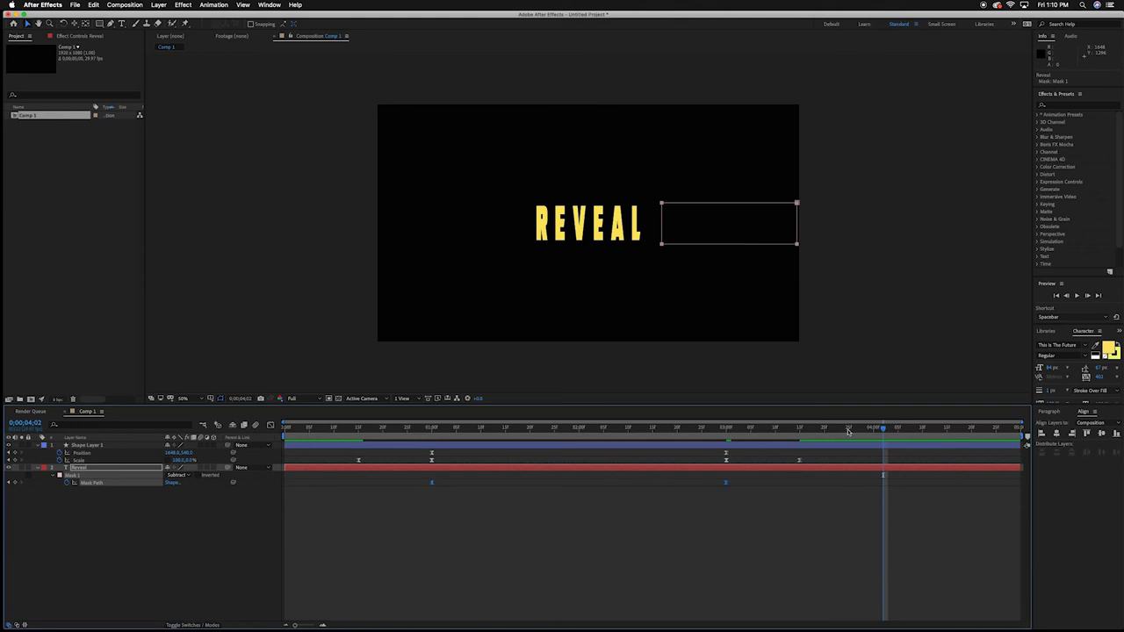
pyautogui.press('space')
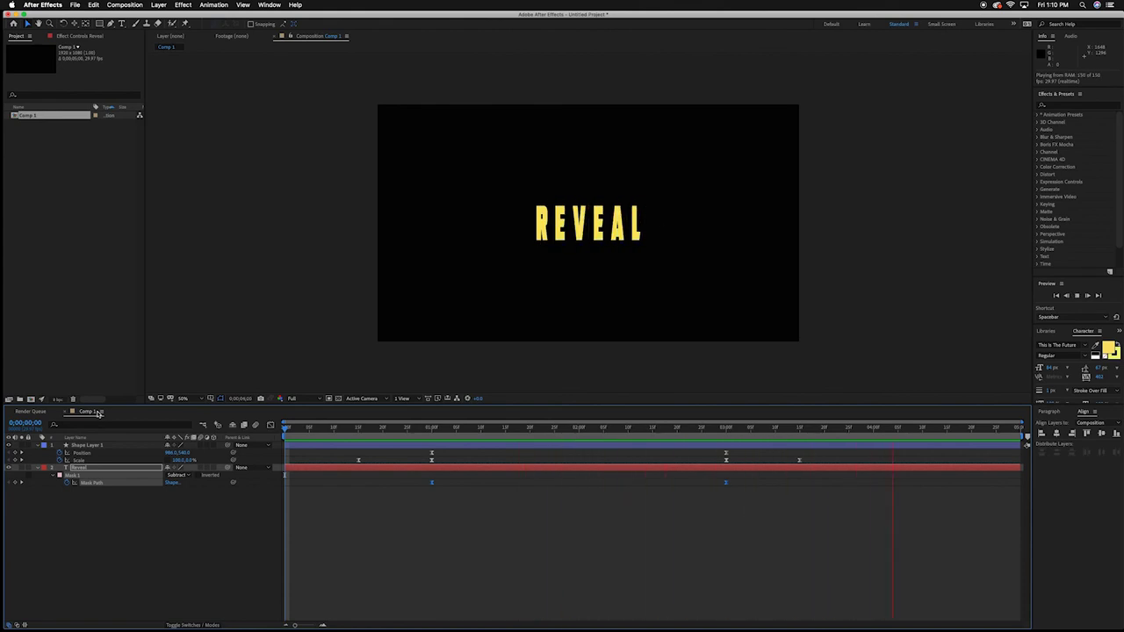
# Step: Import the galaxy JPEG and add it to Comp 1 as the bottom background layer
pyautogui.press('space')
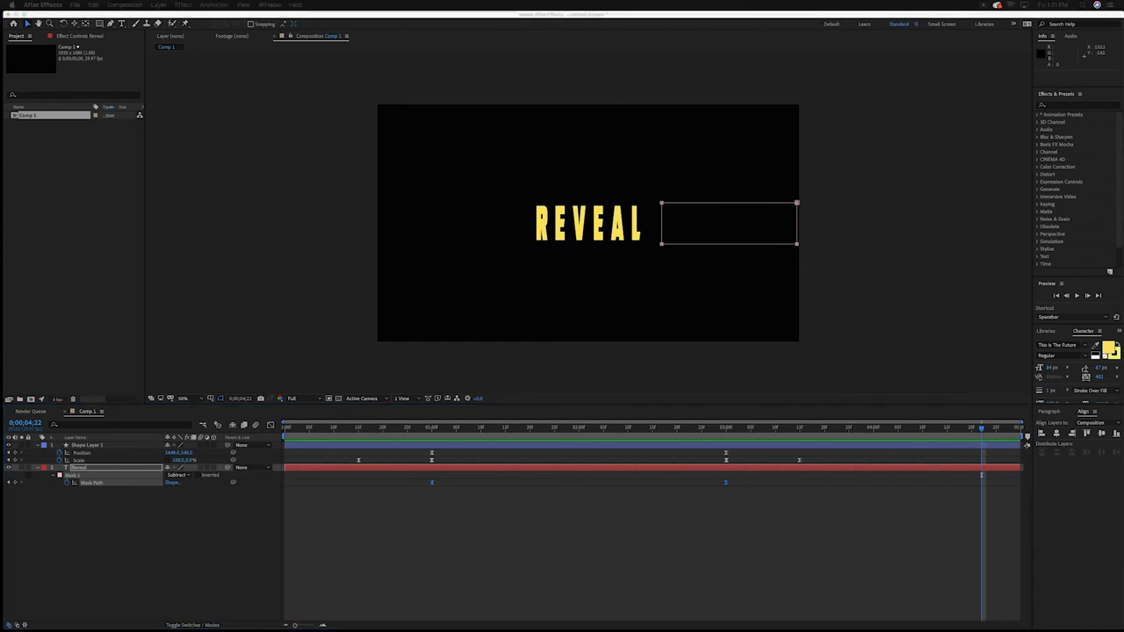
pyautogui.moveTo(467, 260); pyautogui.dragTo(58, 186)
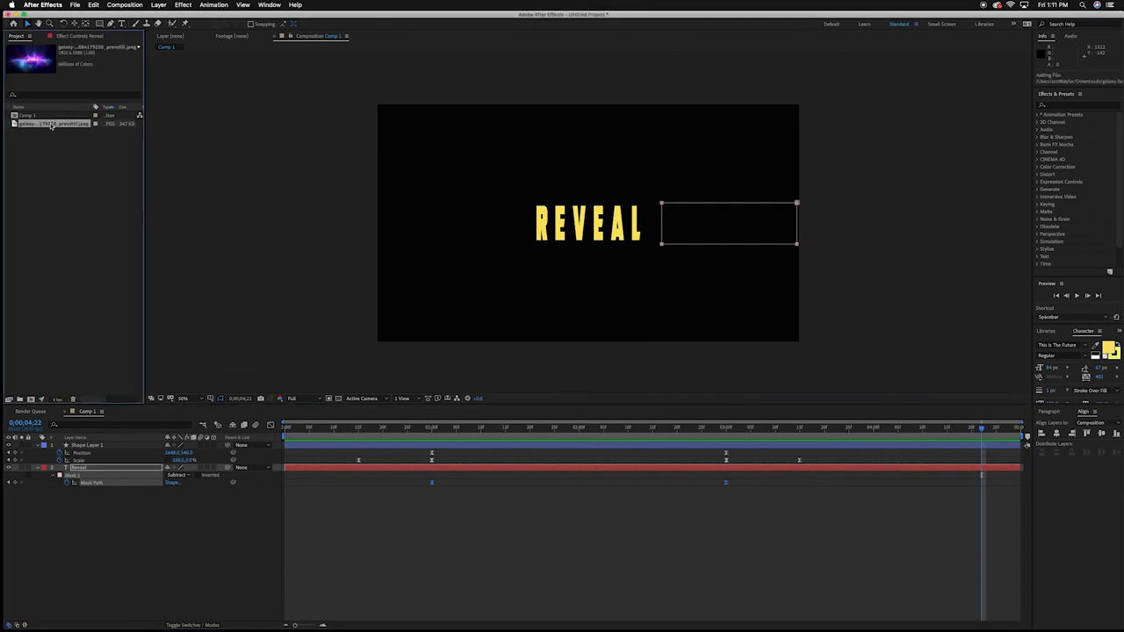
pyautogui.moveTo(51, 125); pyautogui.dragTo(95, 512)
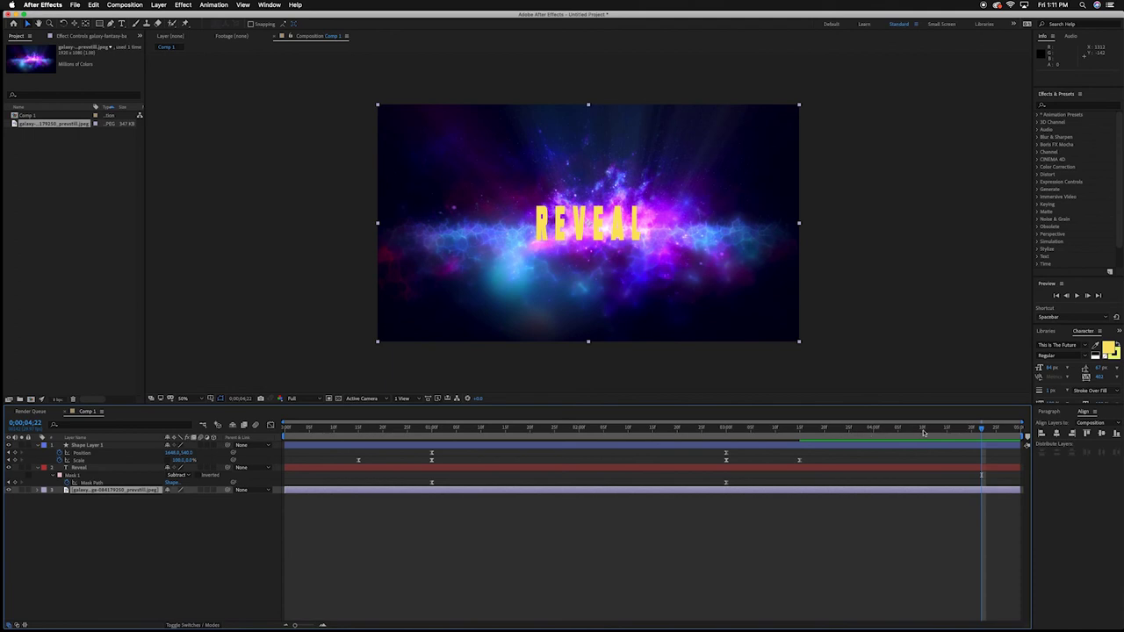
# Step: Scrub back and preview REVEAL wiping on over the galaxy background
pyautogui.moveTo(908, 432); pyautogui.dragTo(285, 432)
pyautogui.press('space')
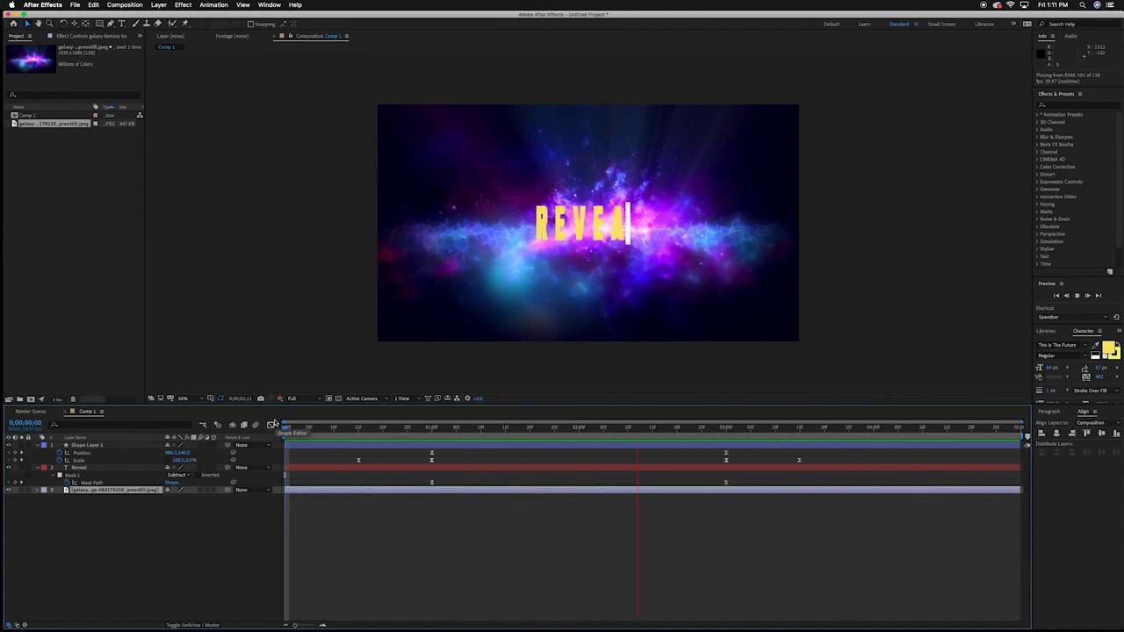
pyautogui.press('space')
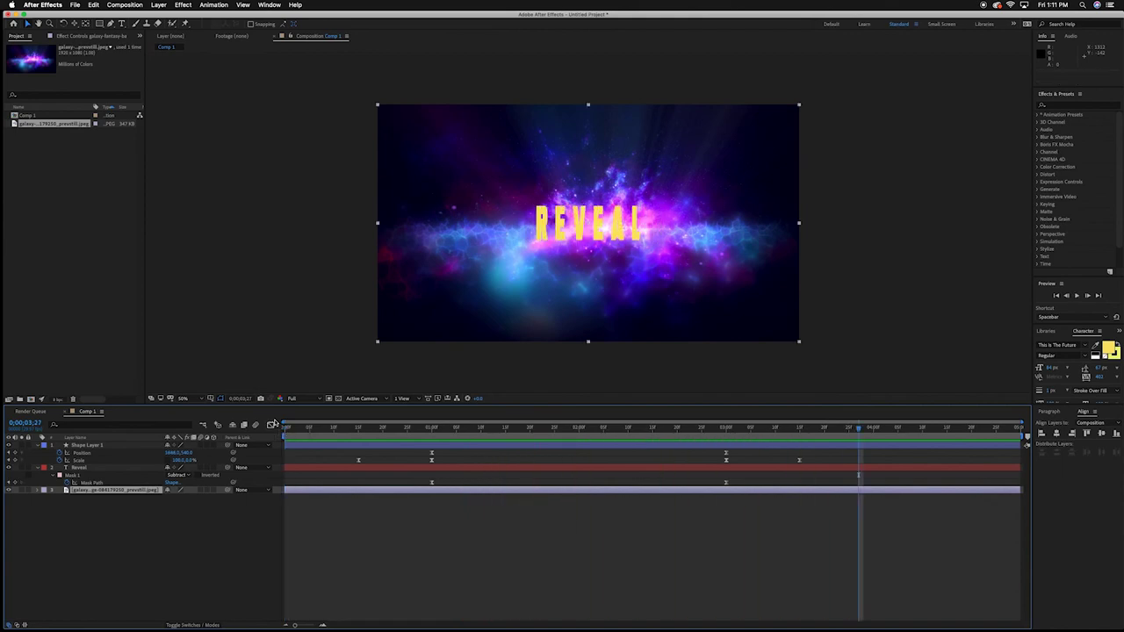